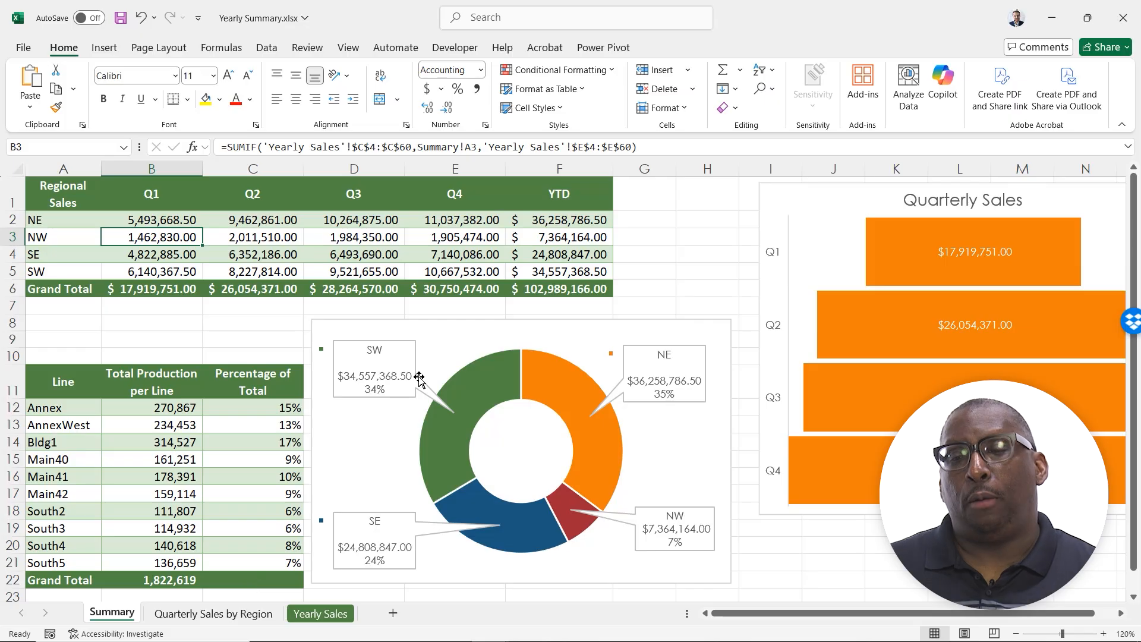
Apply the fourth chart style, with a thin outlined ring in pale gradient fills, to the regional sales doughnut chart
left_click(470, 327)
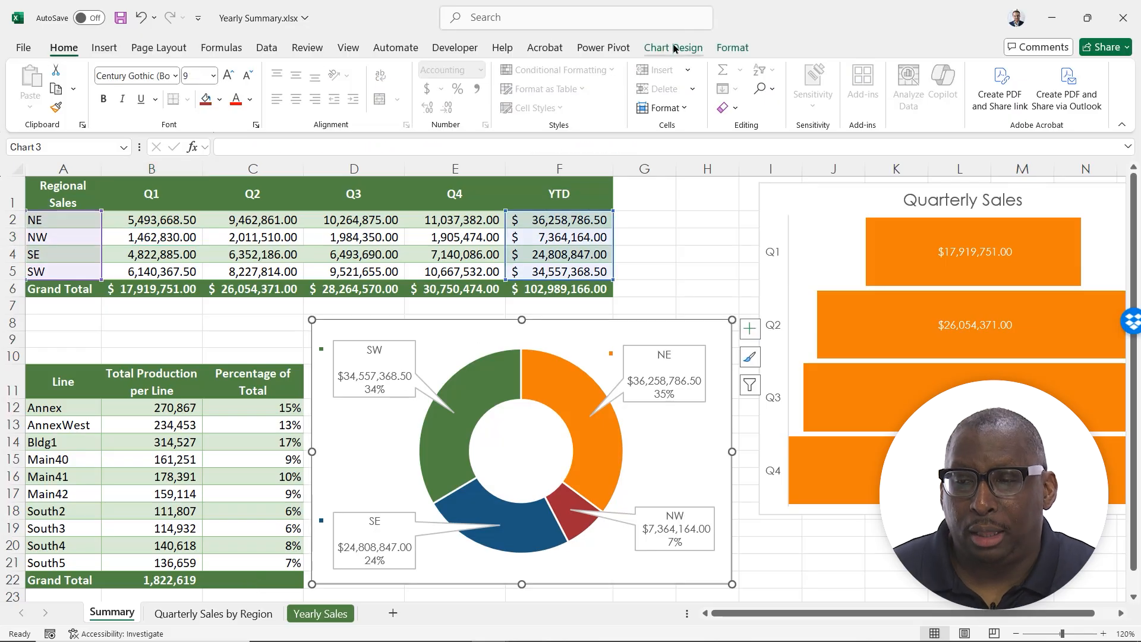
left_click(674, 48)
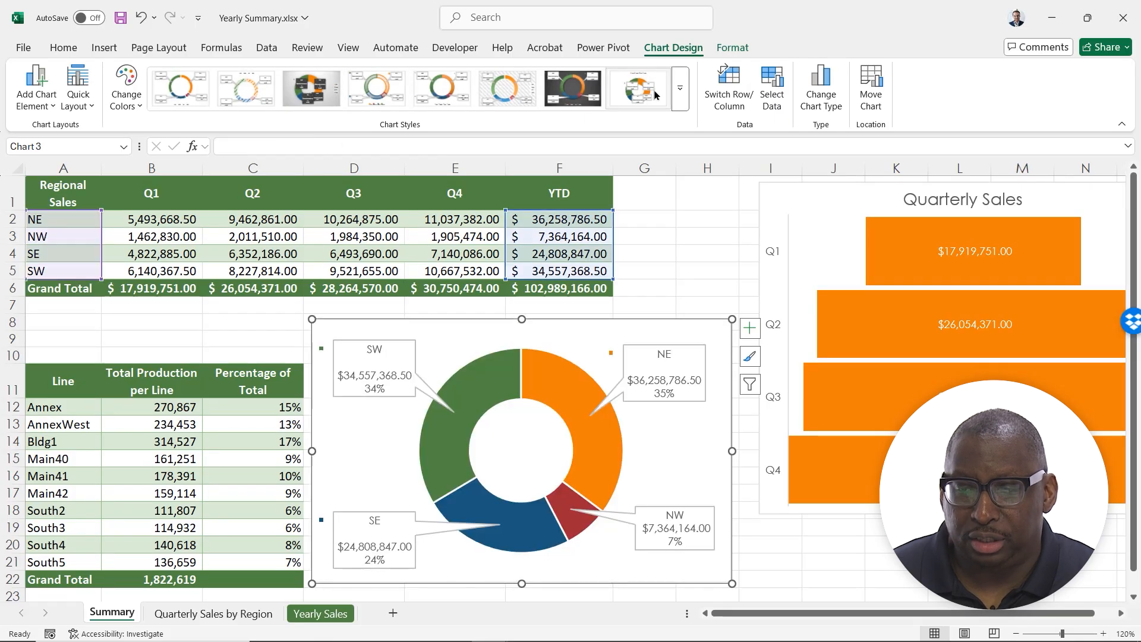
left_click(679, 89)
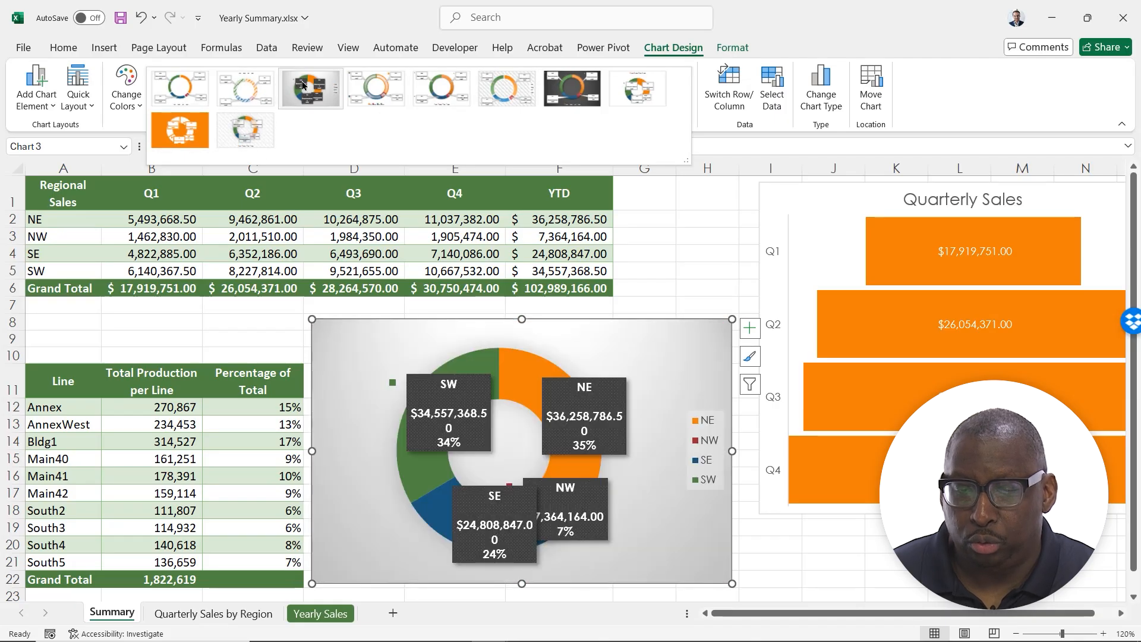
left_click(392, 89)
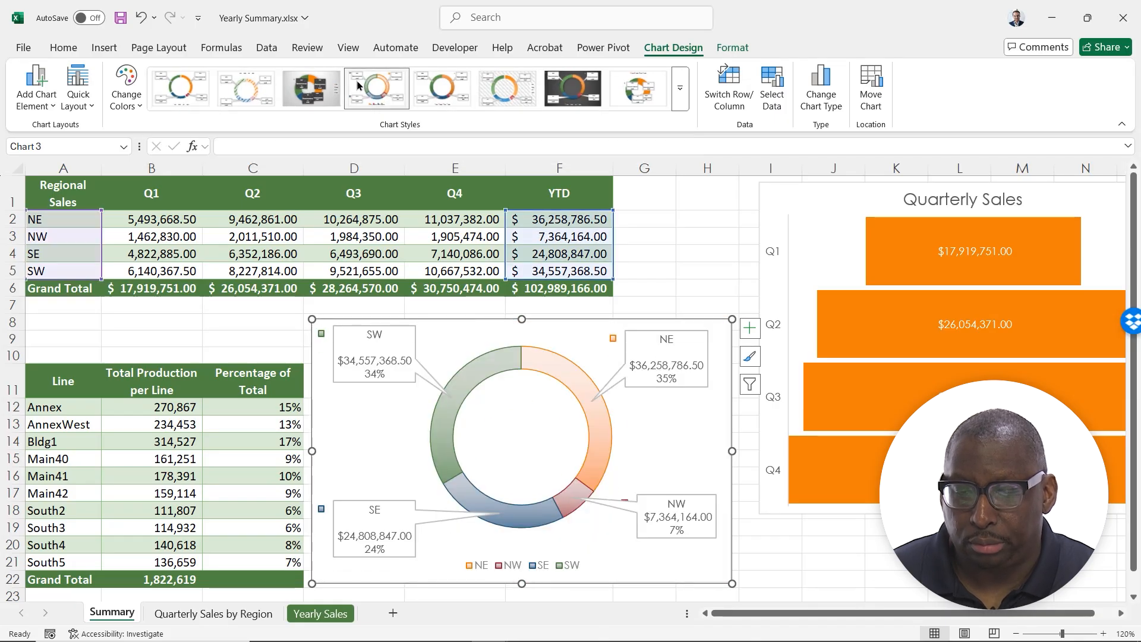
Apply the fourth chart style, with pale gradient bars, to the Quarterly Sales funnel chart
left_click(848, 204)
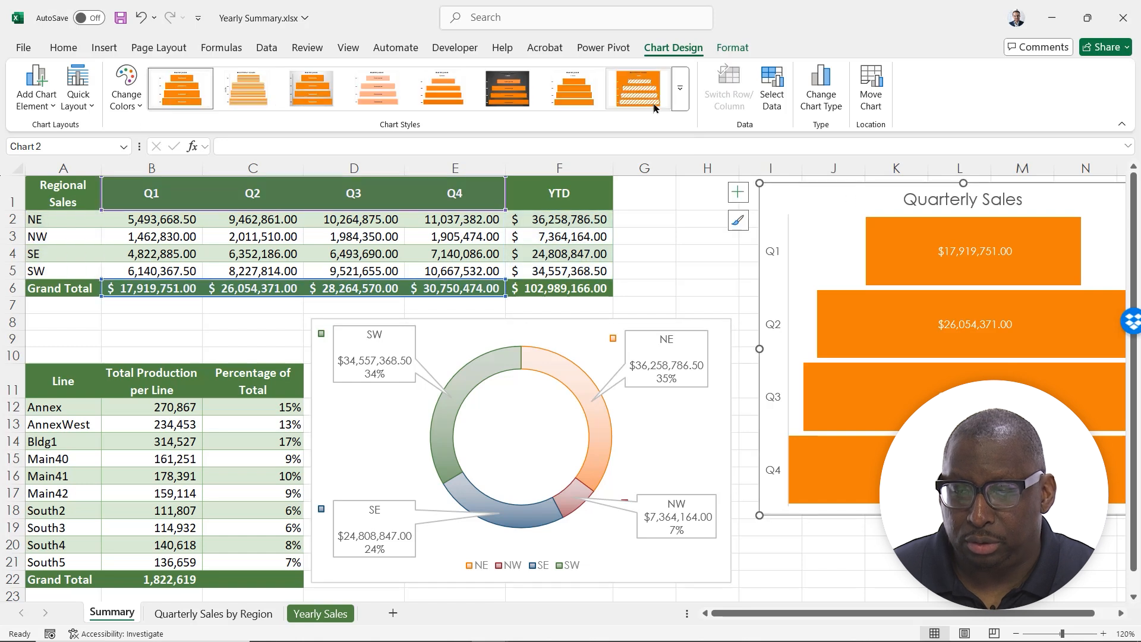
left_click(681, 98)
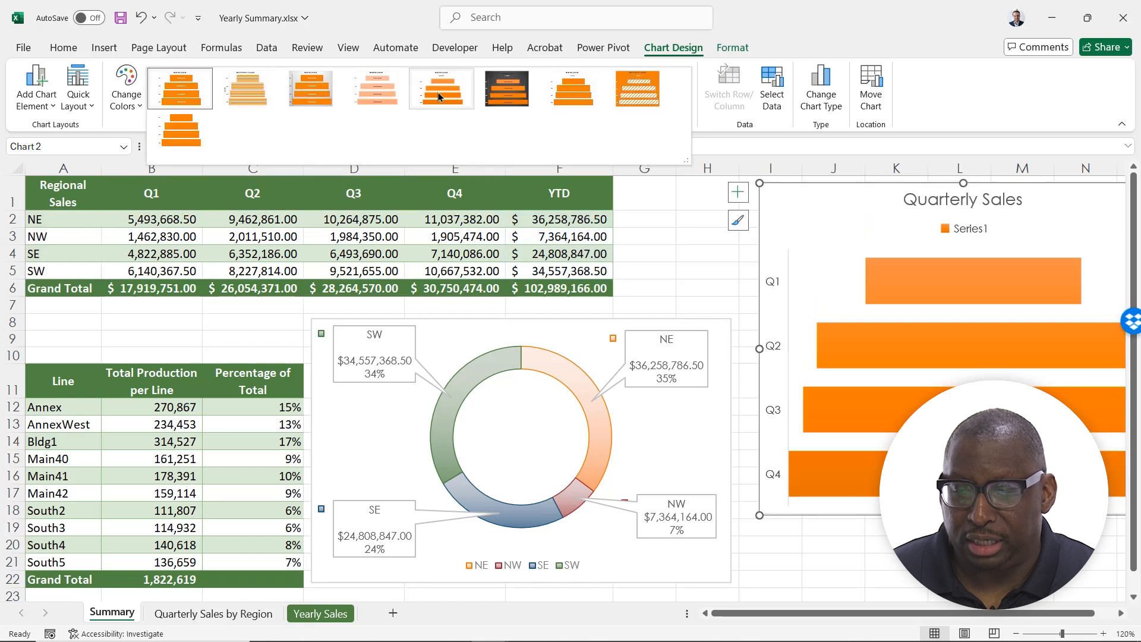
left_click(349, 97)
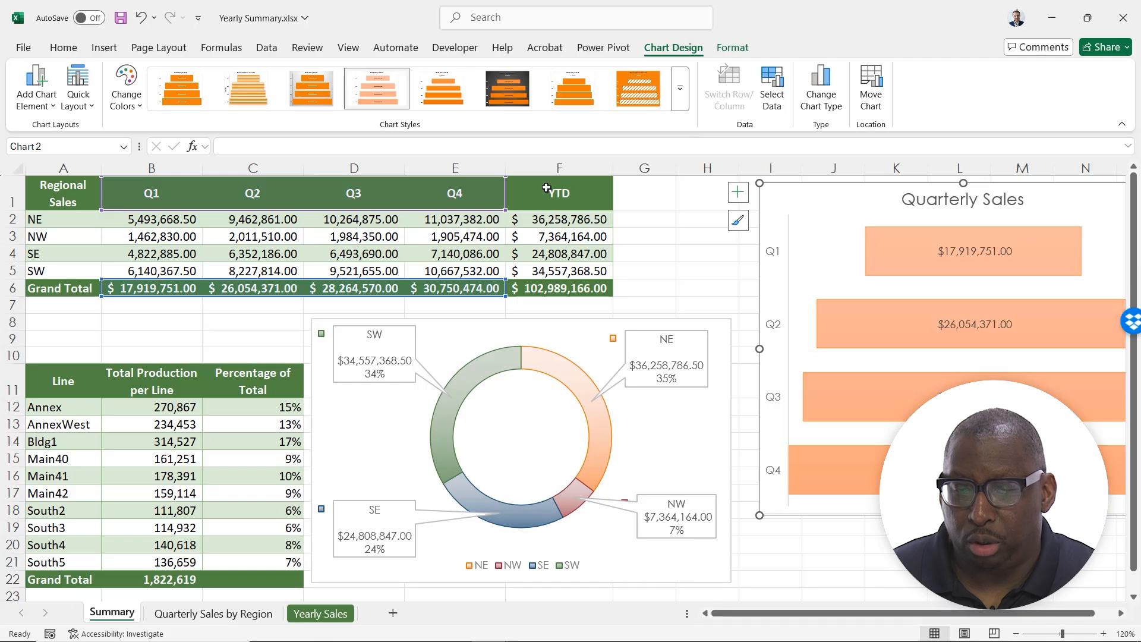
Recolor the regional sales doughnut chart with the fourth Colorful palette, which starts with tan and purple
left_click(581, 329)
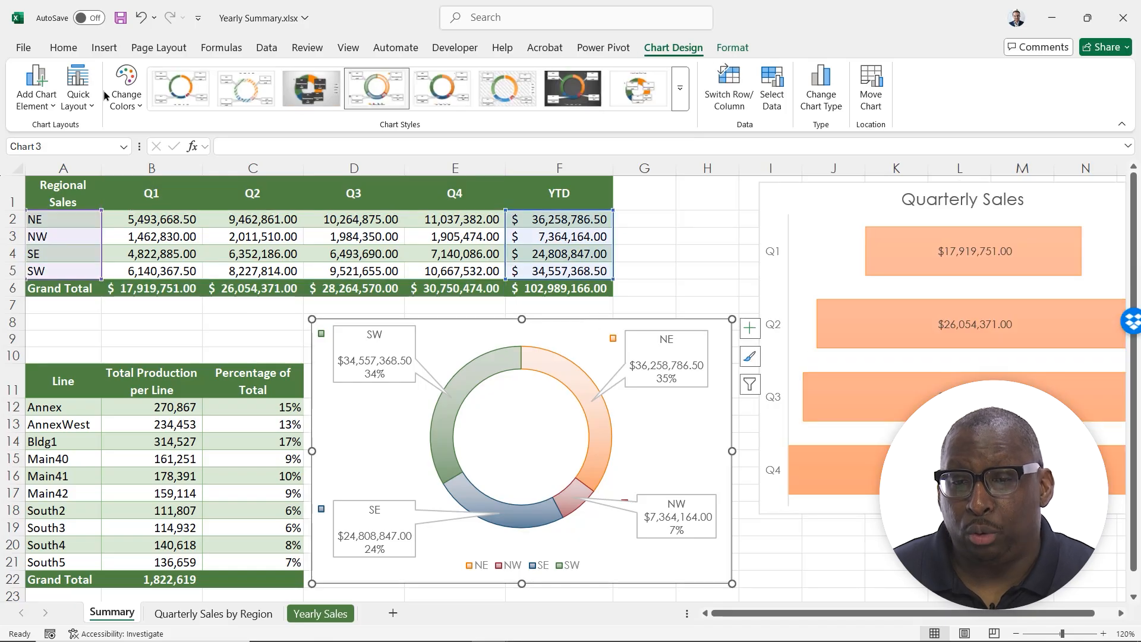
left_click(126, 89)
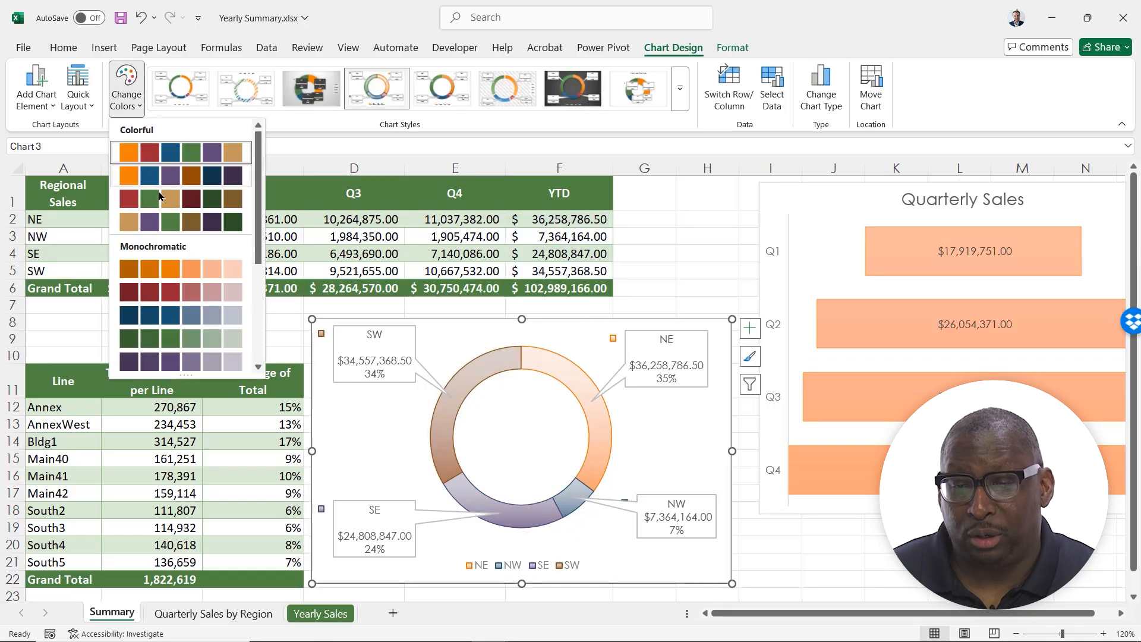
left_click(166, 222)
Recolor the Quarterly Sales funnel chart with the third Colorful palette, which starts with red and green
left_click(812, 215)
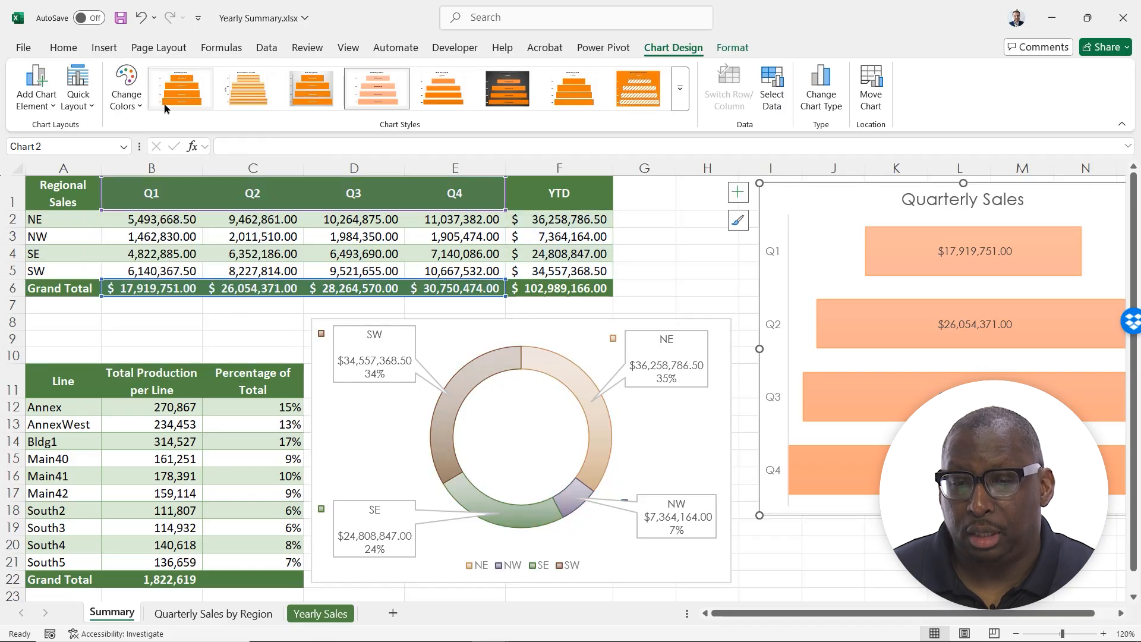
left_click(126, 86)
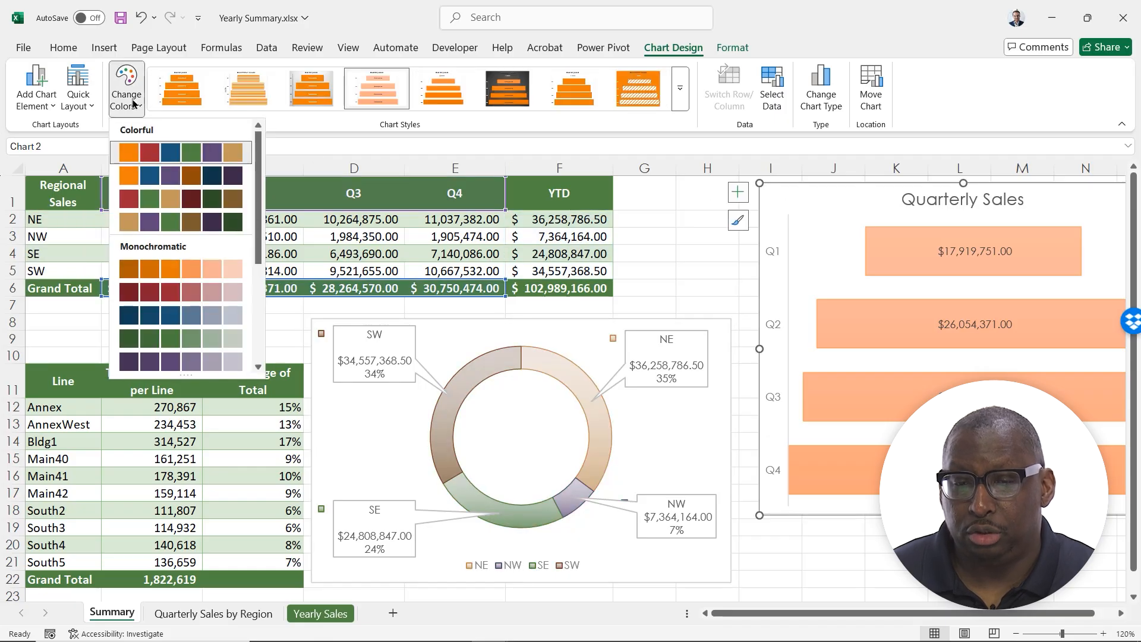
left_click(159, 197)
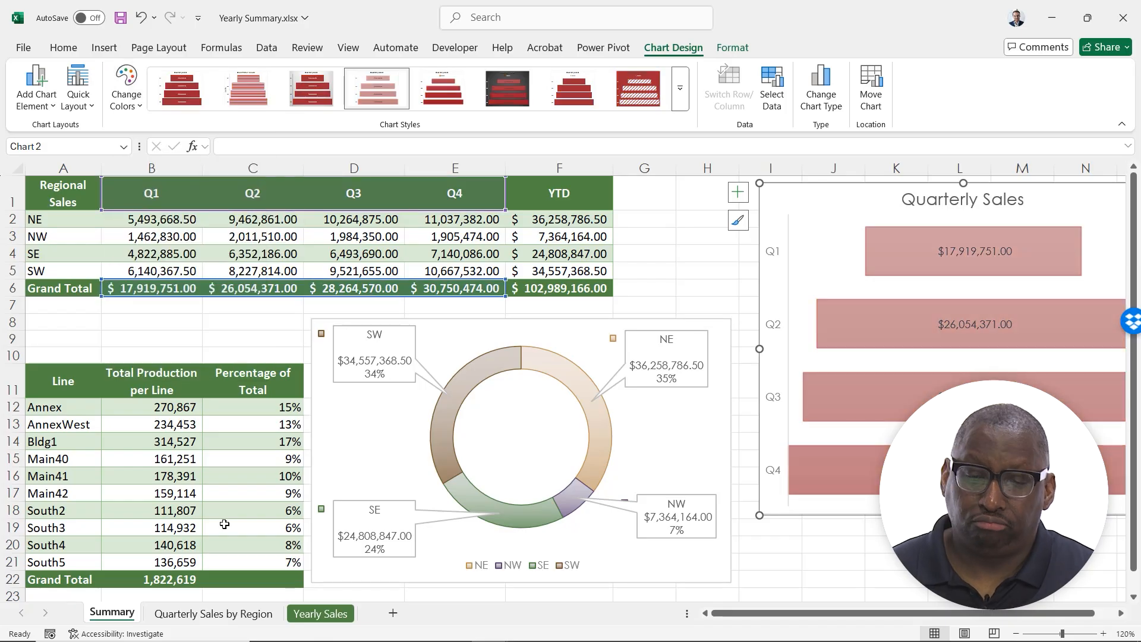
Apply the last chart style, with gradient-filled columns, to the column chart on the Quarterly Sales by Region sheet
left_click(196, 615)
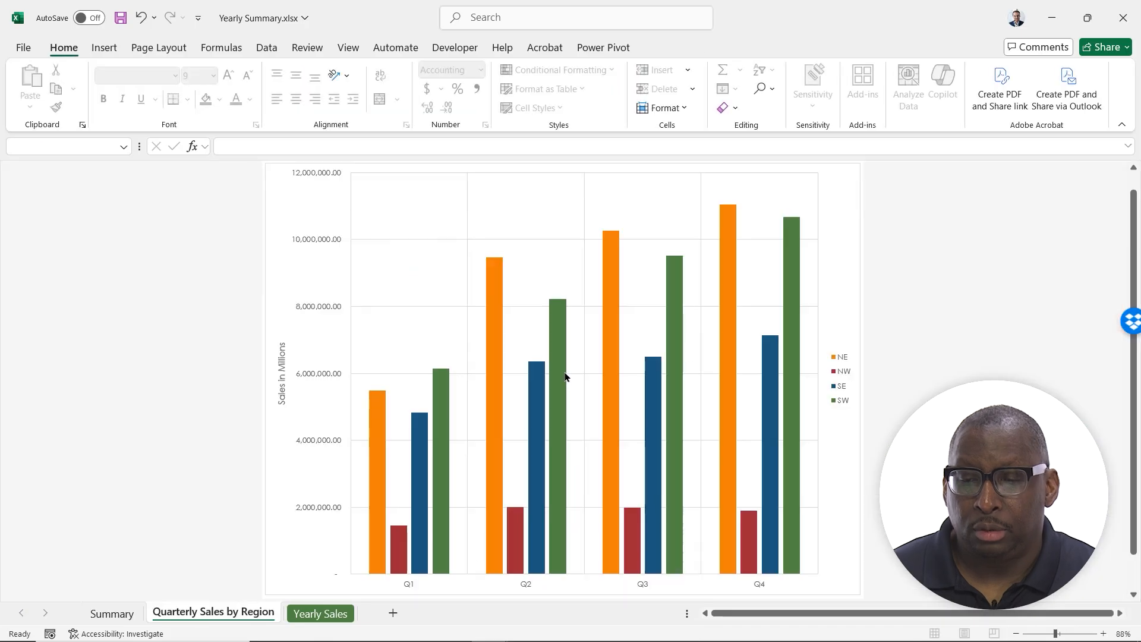
left_click(840, 189)
left_click(651, 48)
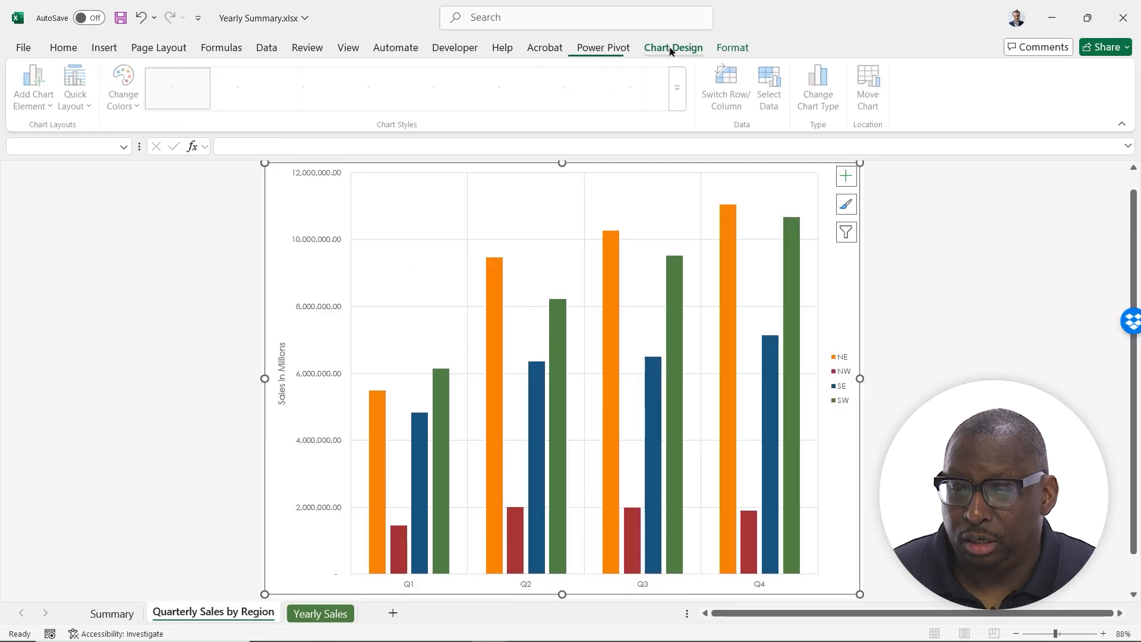
left_click(680, 102)
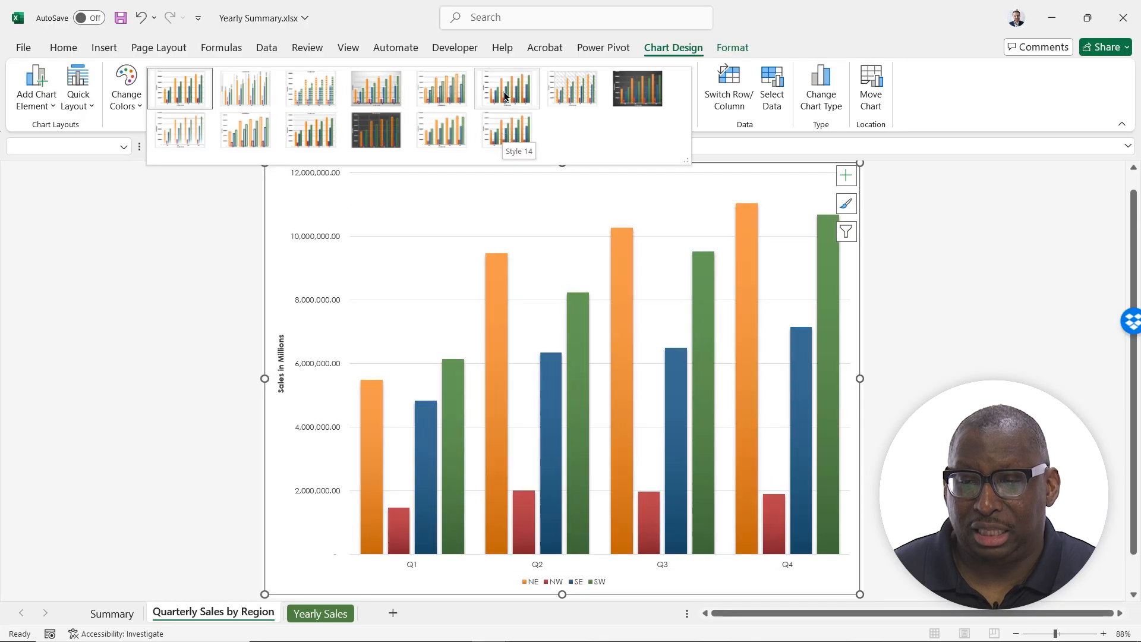
left_click(503, 135)
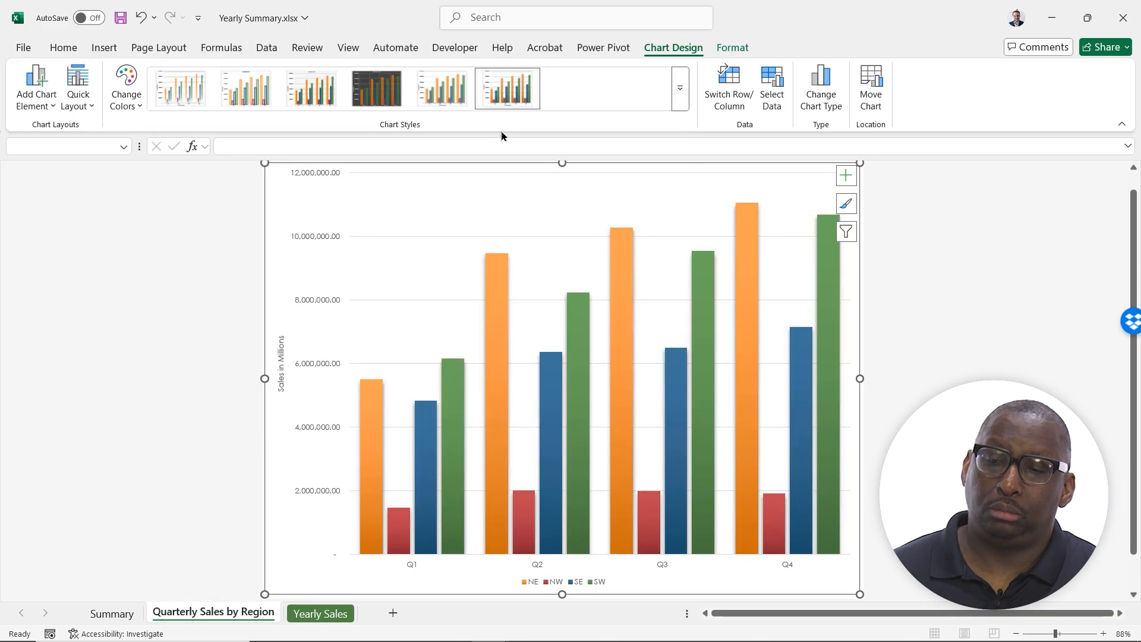
left_click(679, 89)
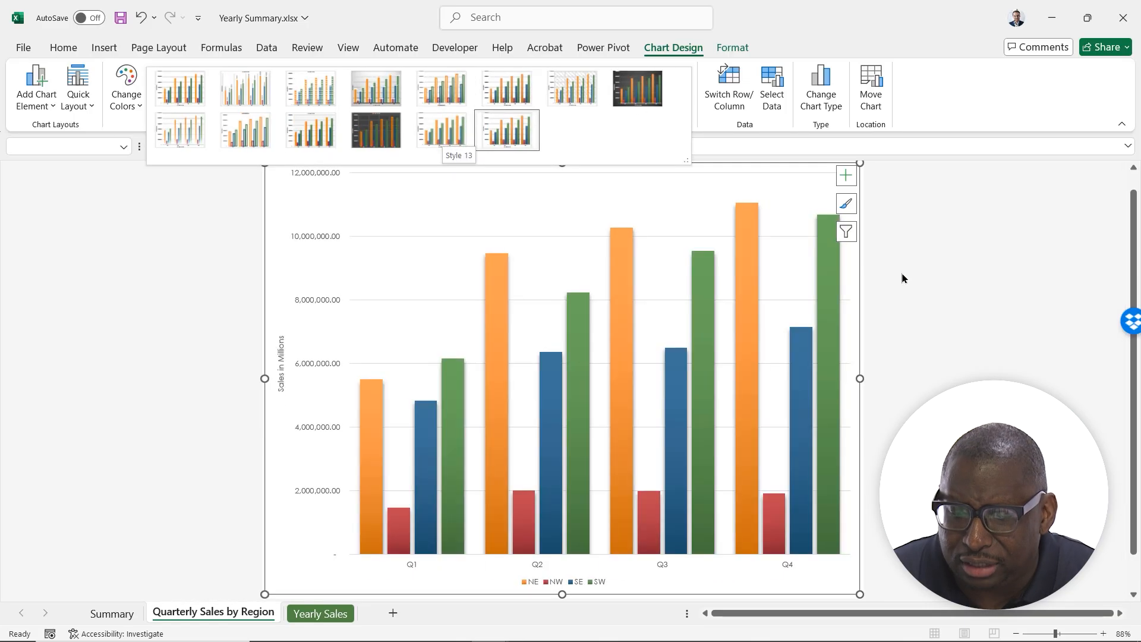
key("Escape")
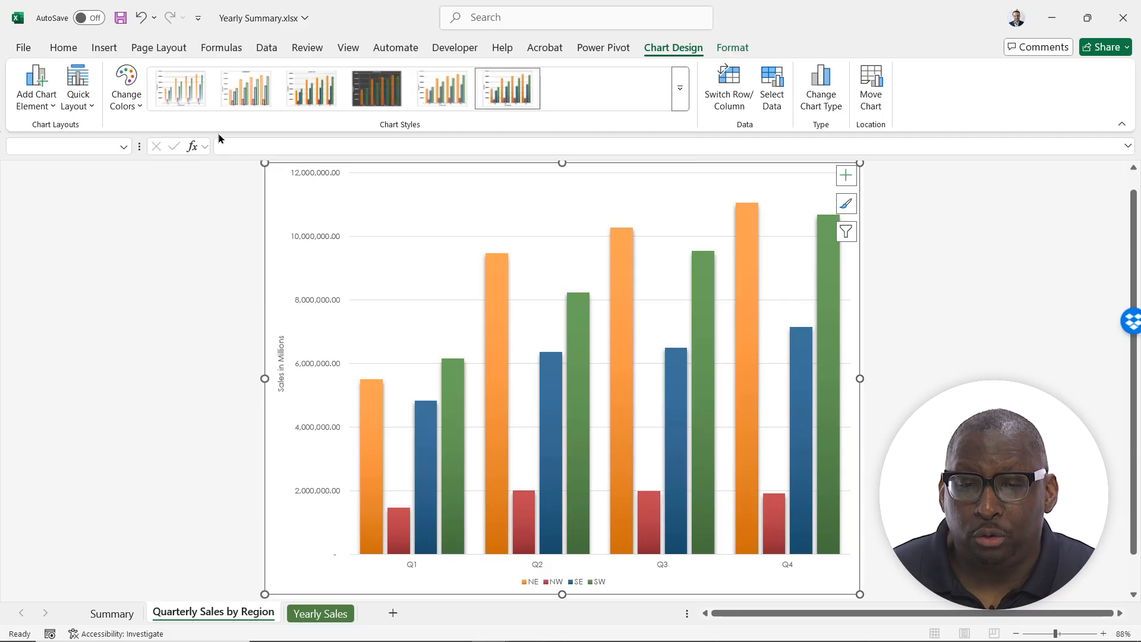
Fill the NW series columns with the third tint of the purple theme color, trying its two lighter tints first
left_click(493, 271)
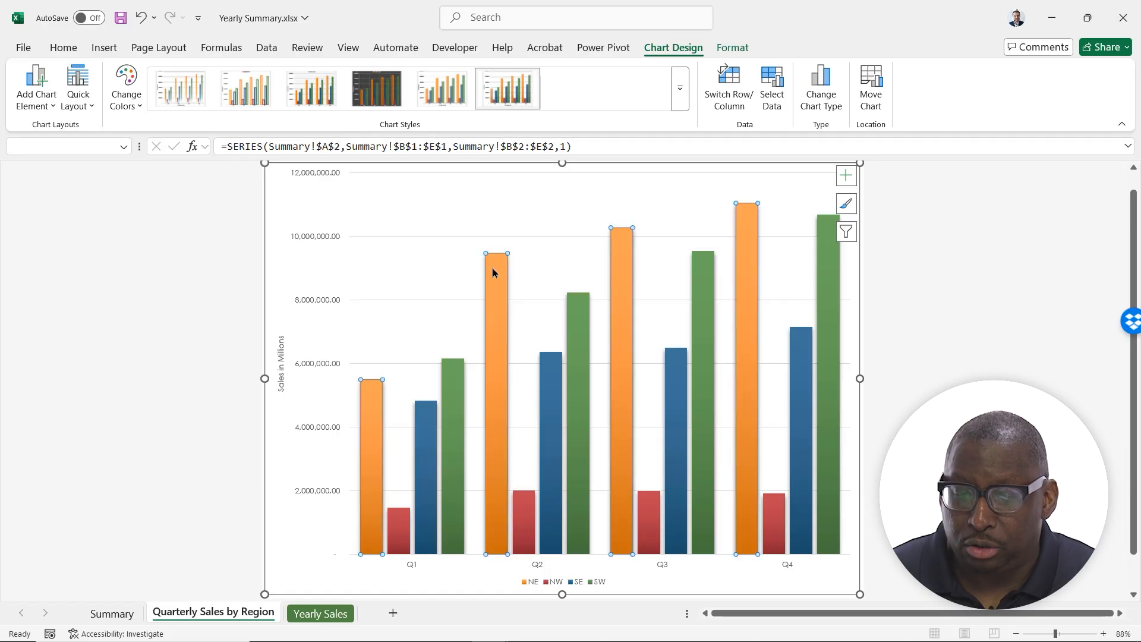
left_click(736, 46)
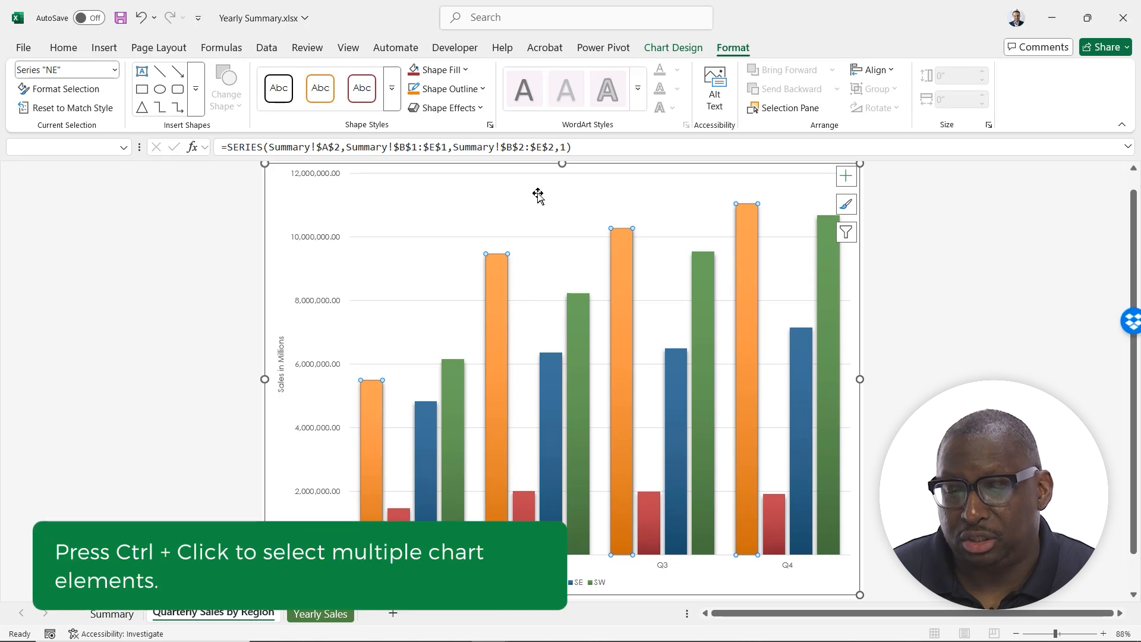
left_click(522, 511)
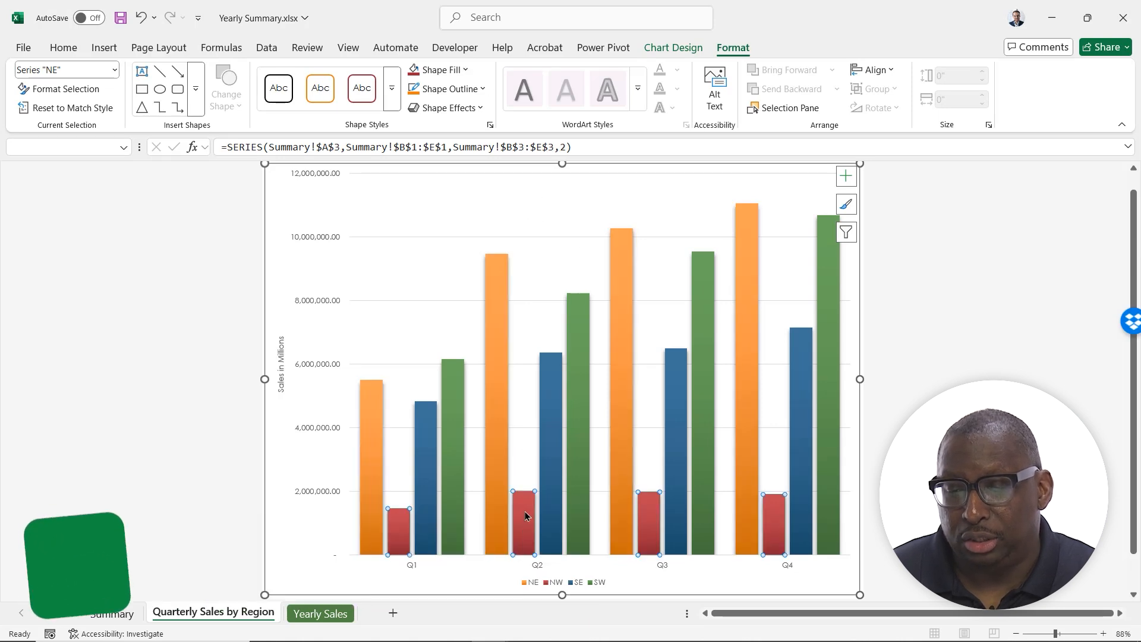
left_click(465, 70)
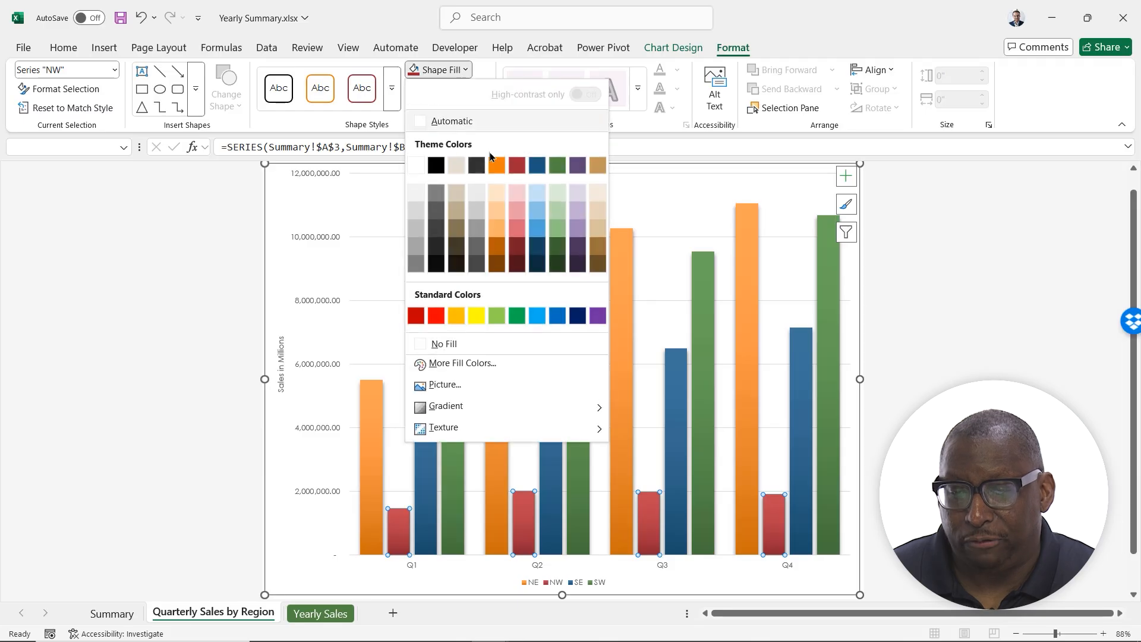
left_click(576, 195)
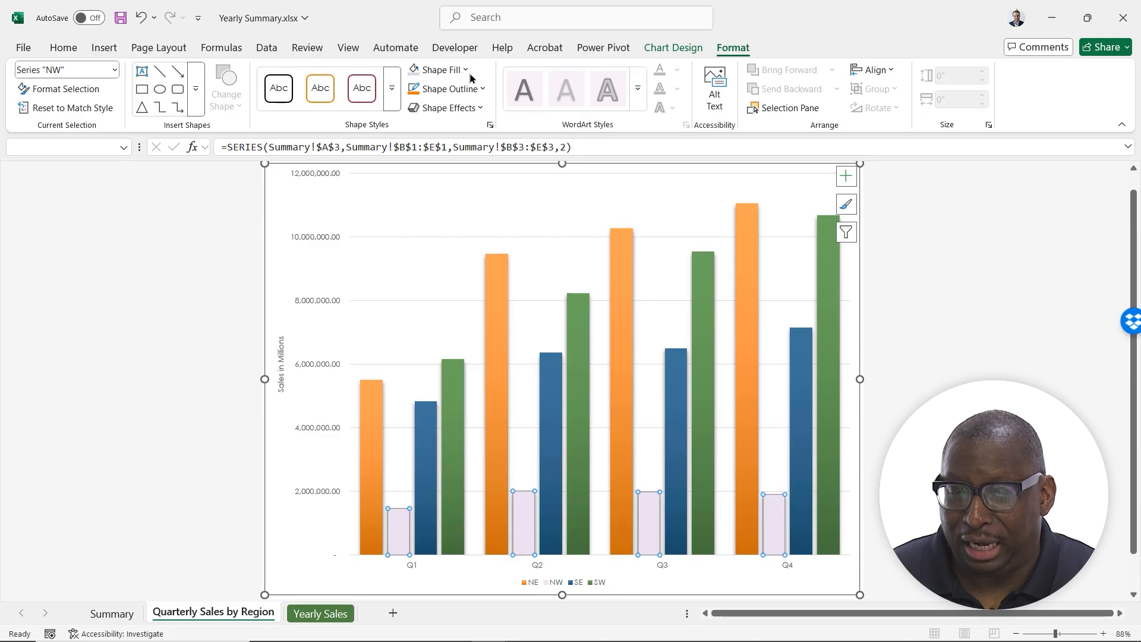
left_click(443, 70)
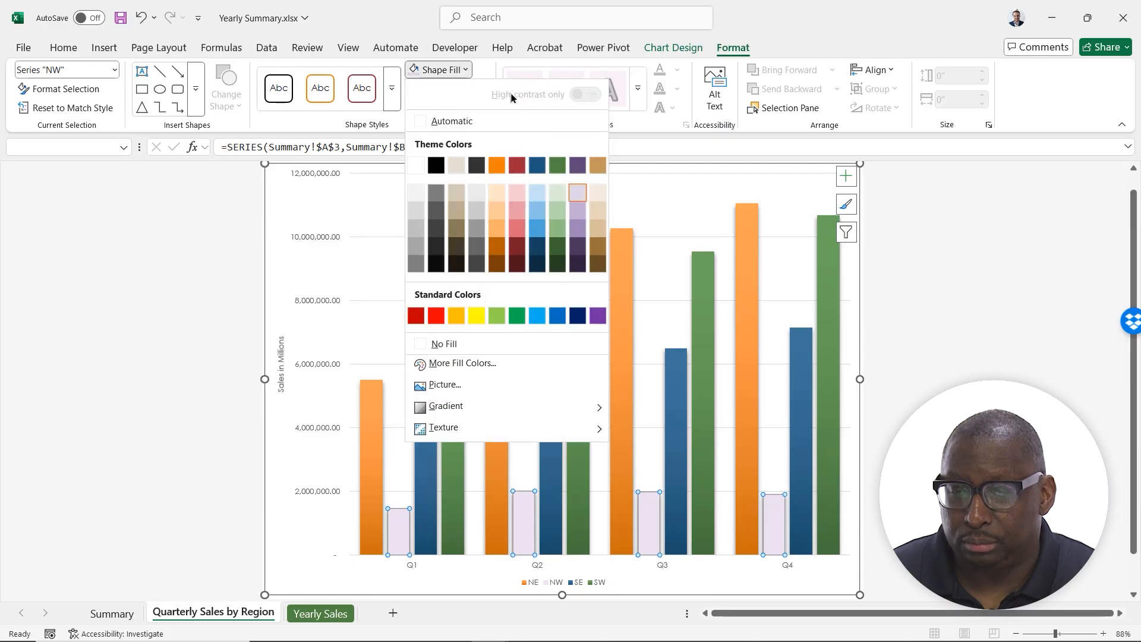
left_click(575, 209)
left_click(439, 70)
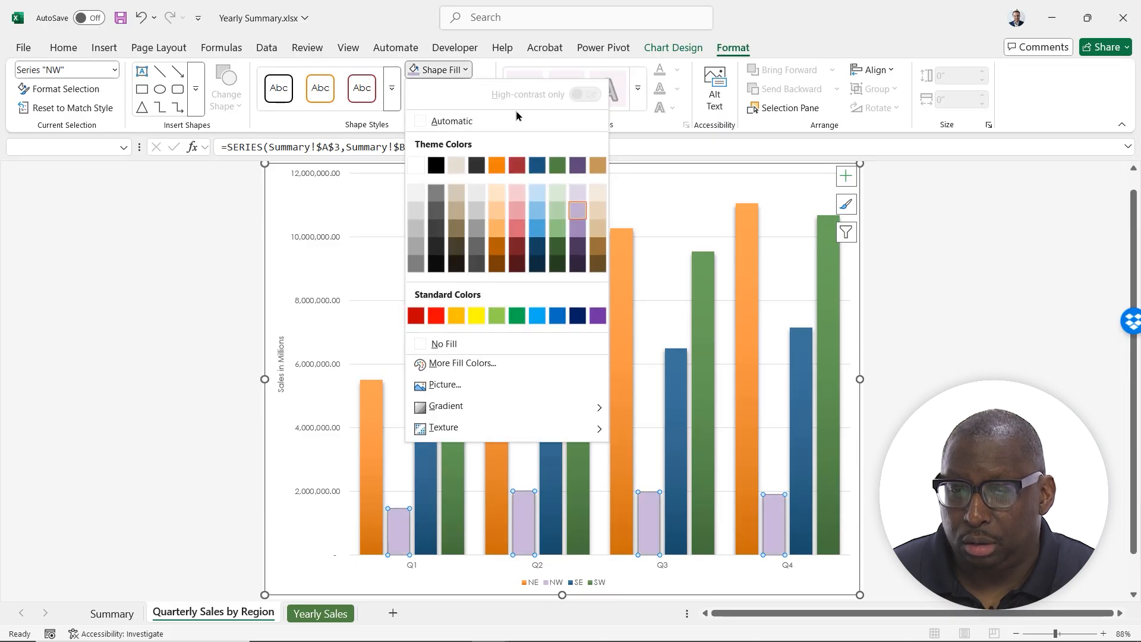
left_click(575, 229)
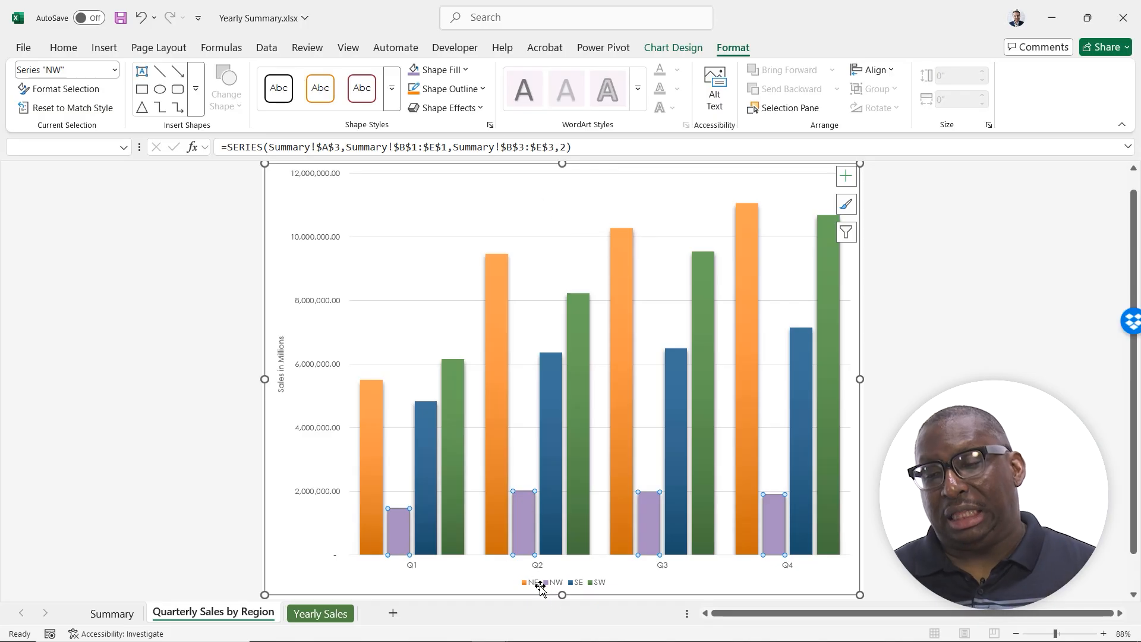
Fill the SE series columns with the third, brighter tint of the blue theme color and deselect the series
left_click(493, 289)
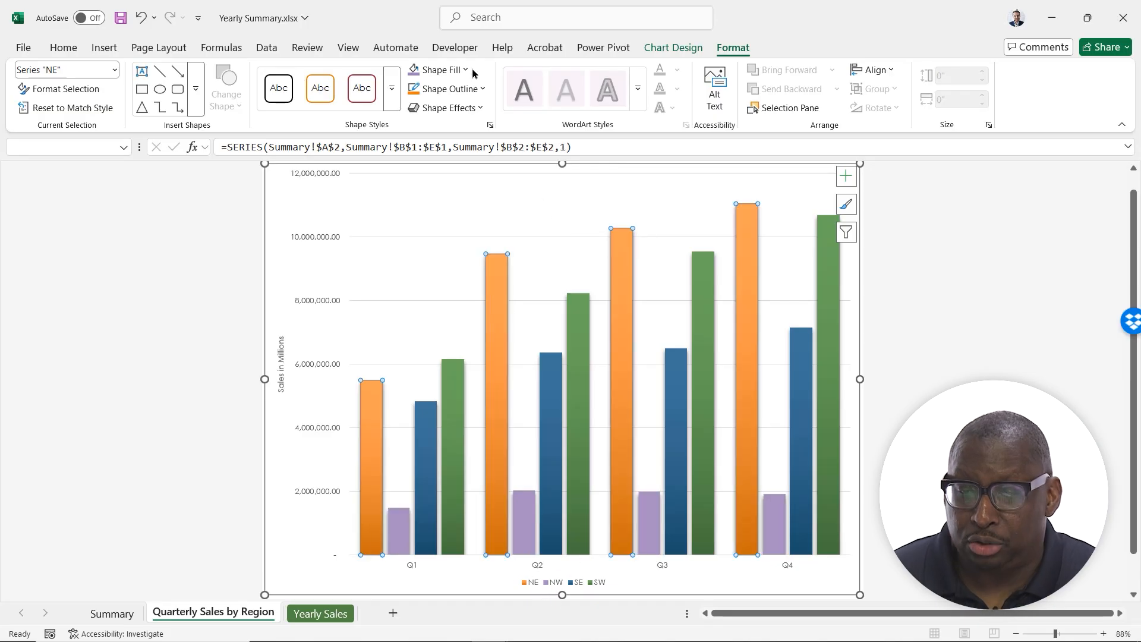
left_click(550, 382)
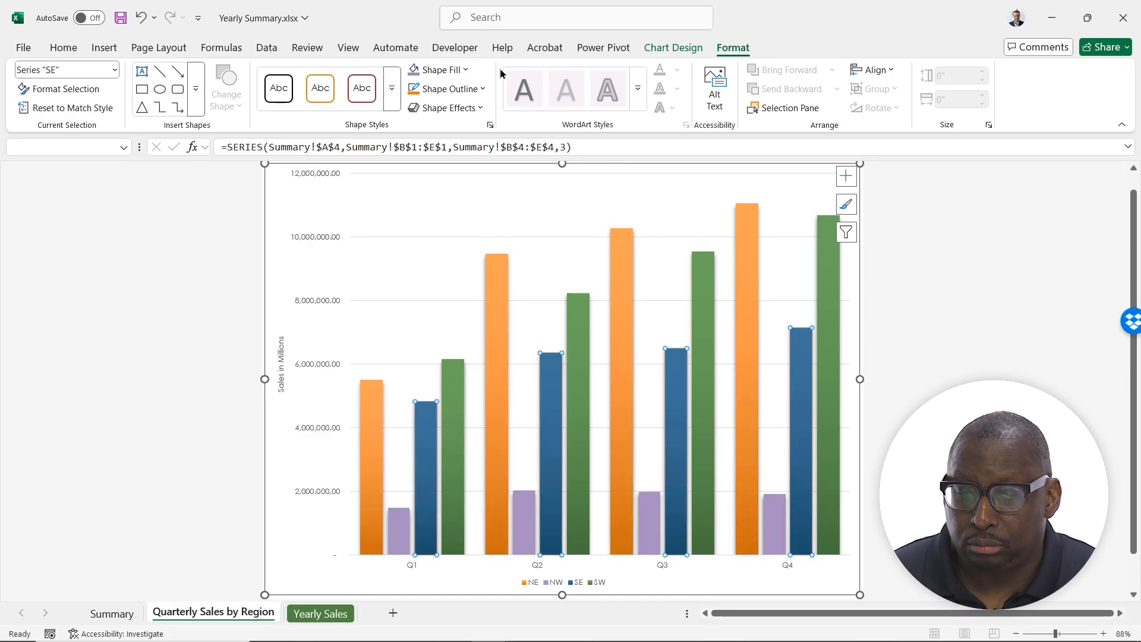
left_click(439, 70)
left_click(536, 229)
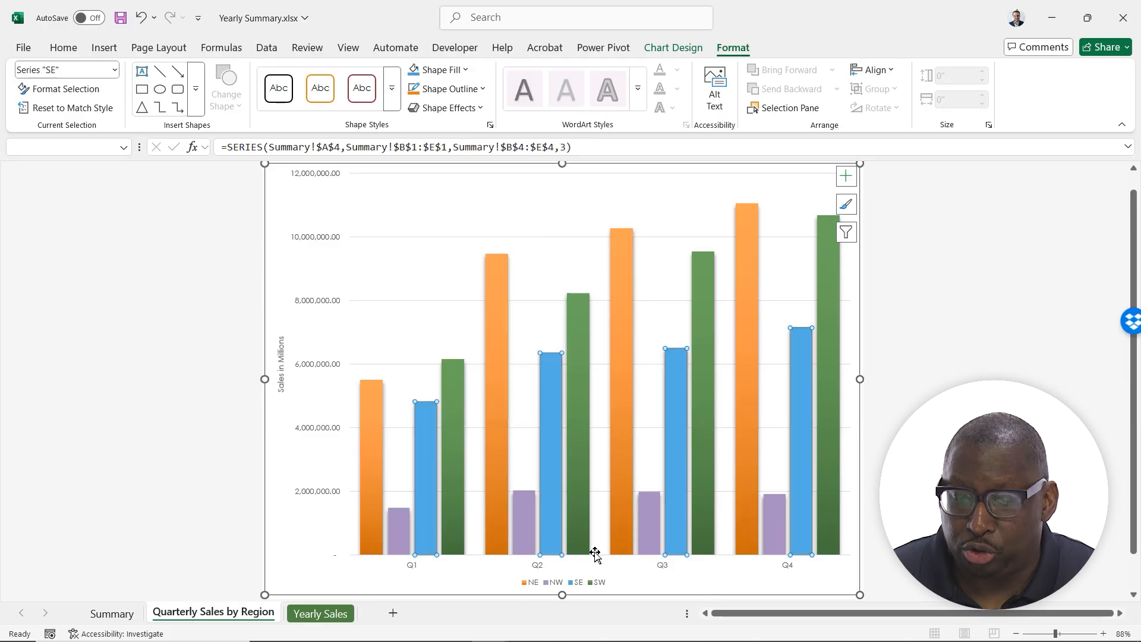
left_click(814, 579)
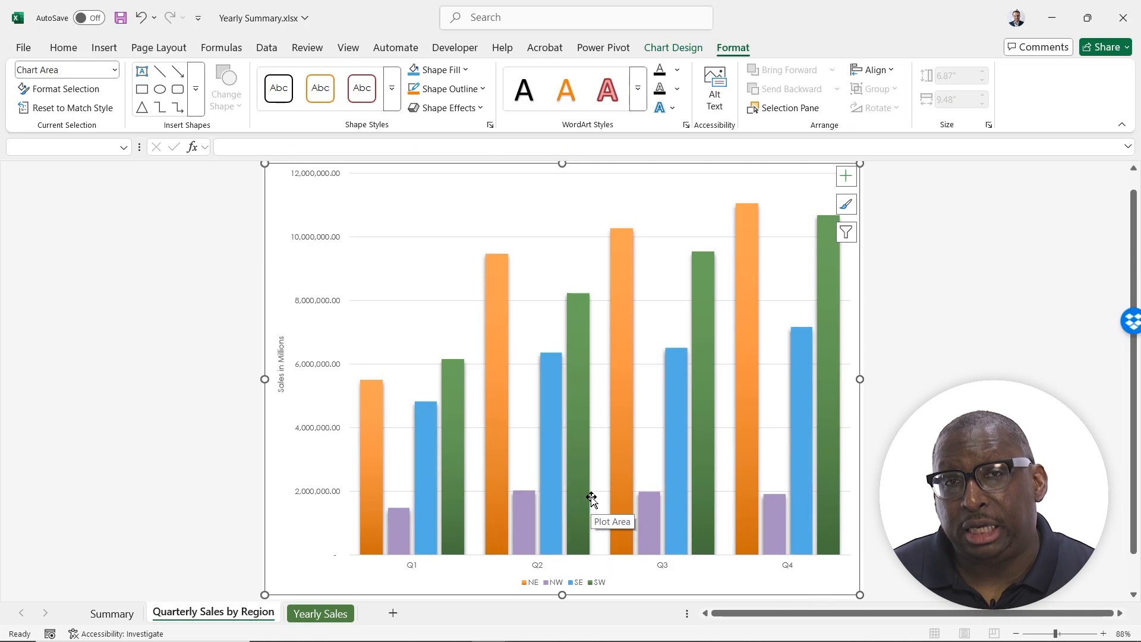
Set the display units of the column chart's vertical value axis to Millions
right_click(320, 238)
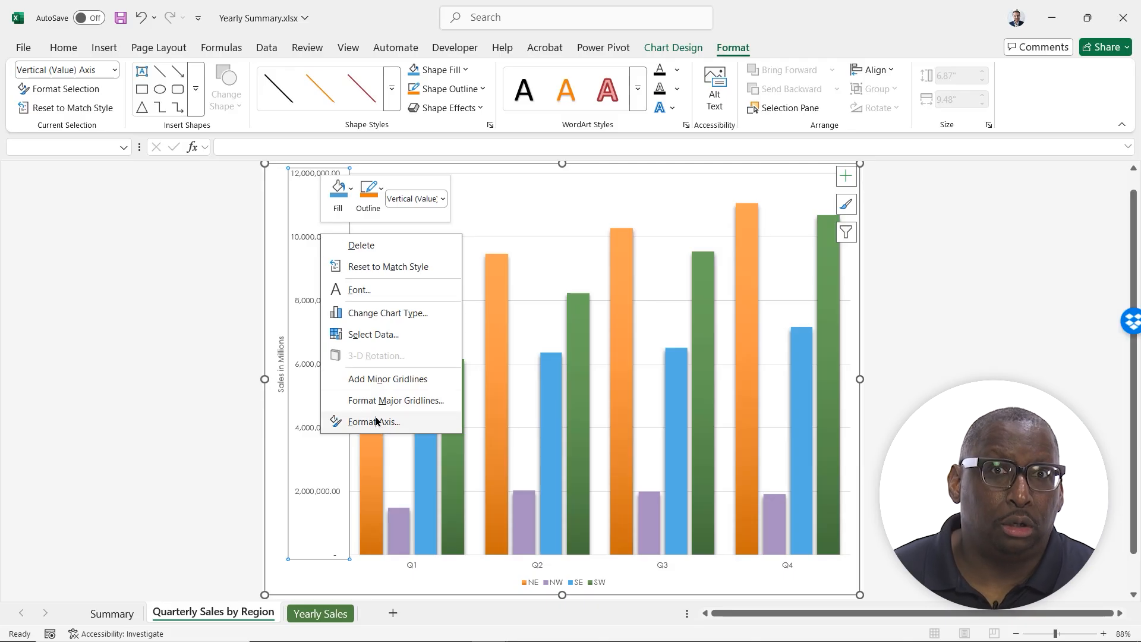
left_click(376, 420)
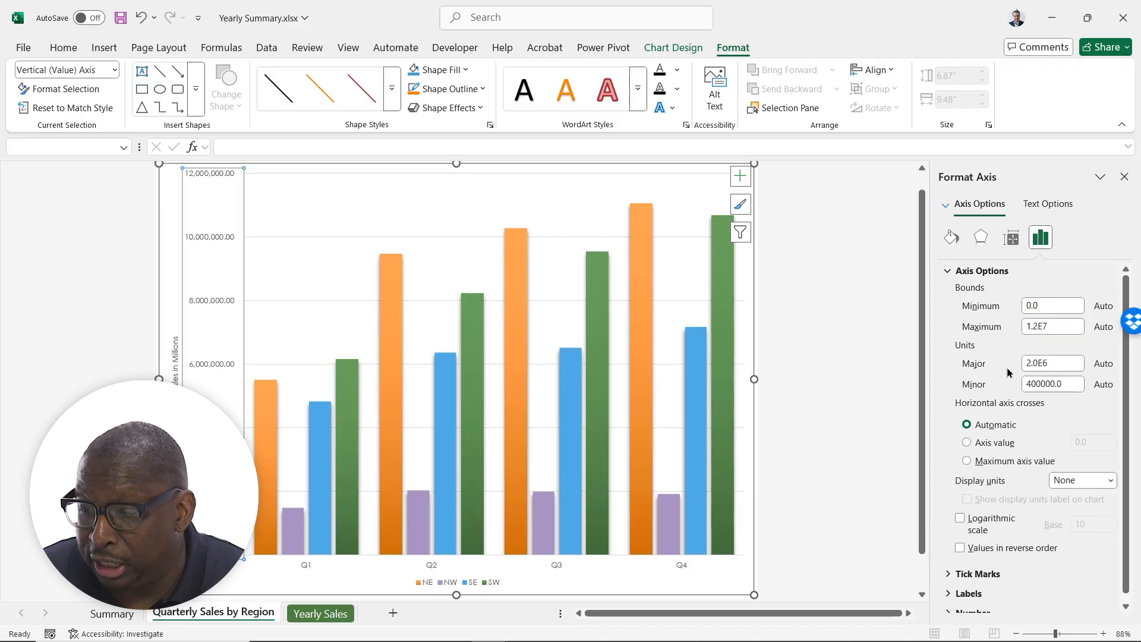
scroll(1008, 372, "down", 1)
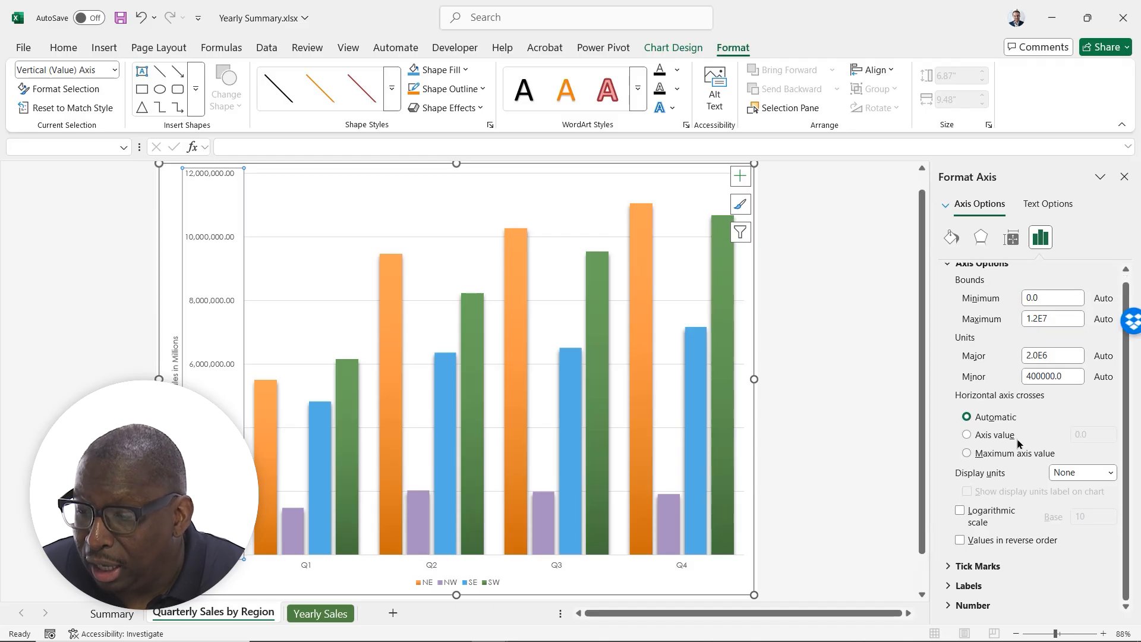
left_click(1109, 473)
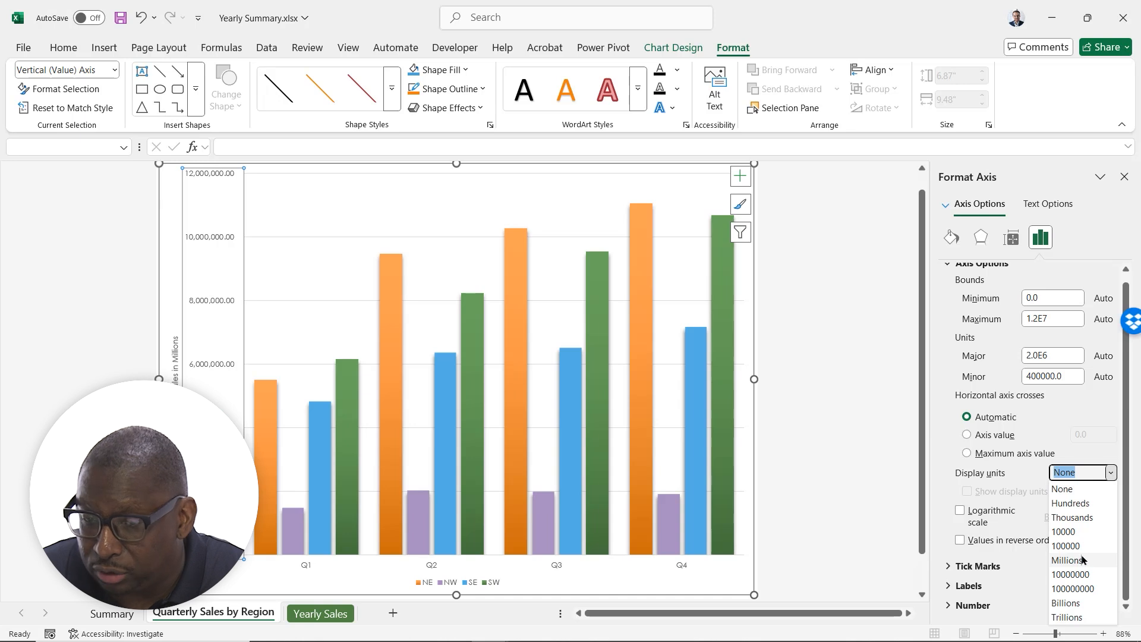
left_click(1067, 560)
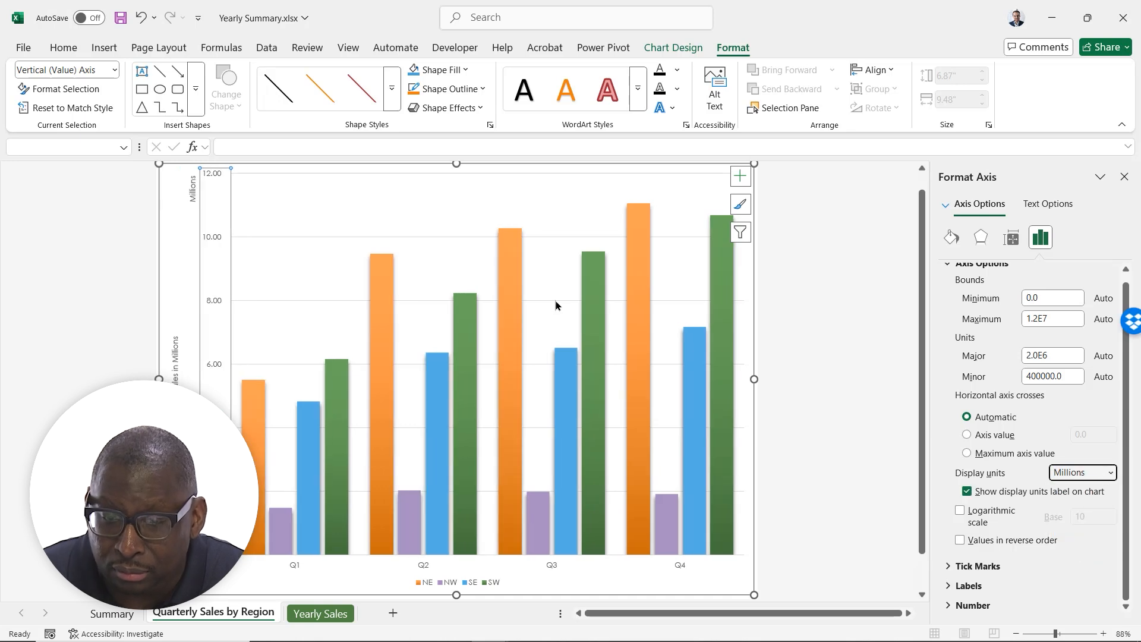
Set the number format of the vertical value axis to 0 decimal places
left_click(960, 605)
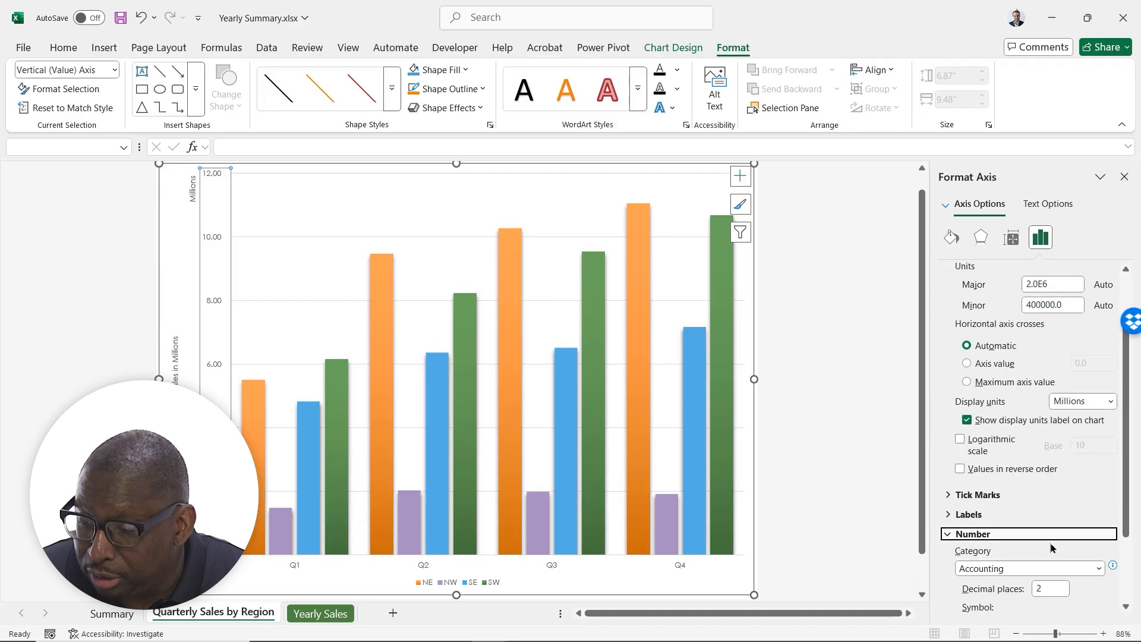
left_click(1049, 552)
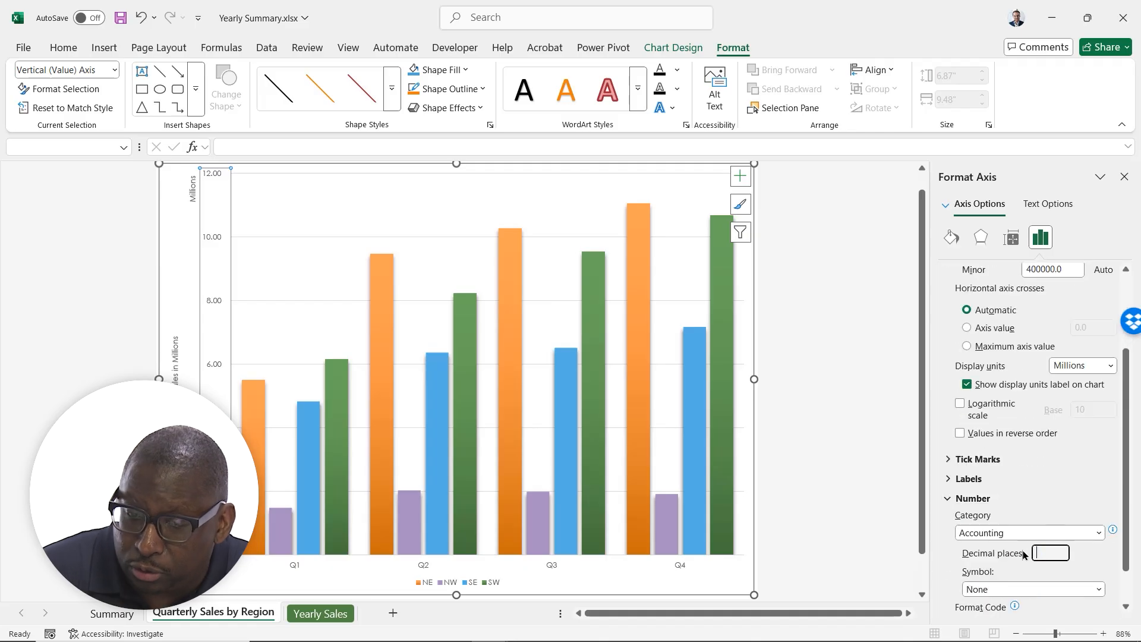
key("Return")
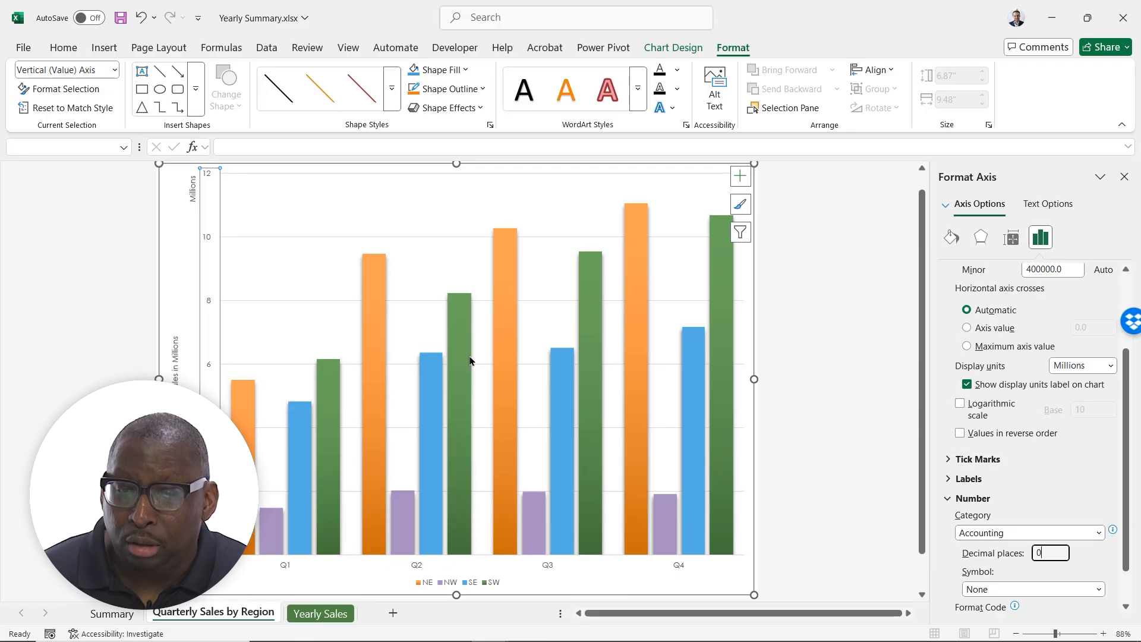
Make the vertical axis labels bold and close the axis formatting options
left_click(213, 166)
left_click(207, 173)
left_click(63, 46)
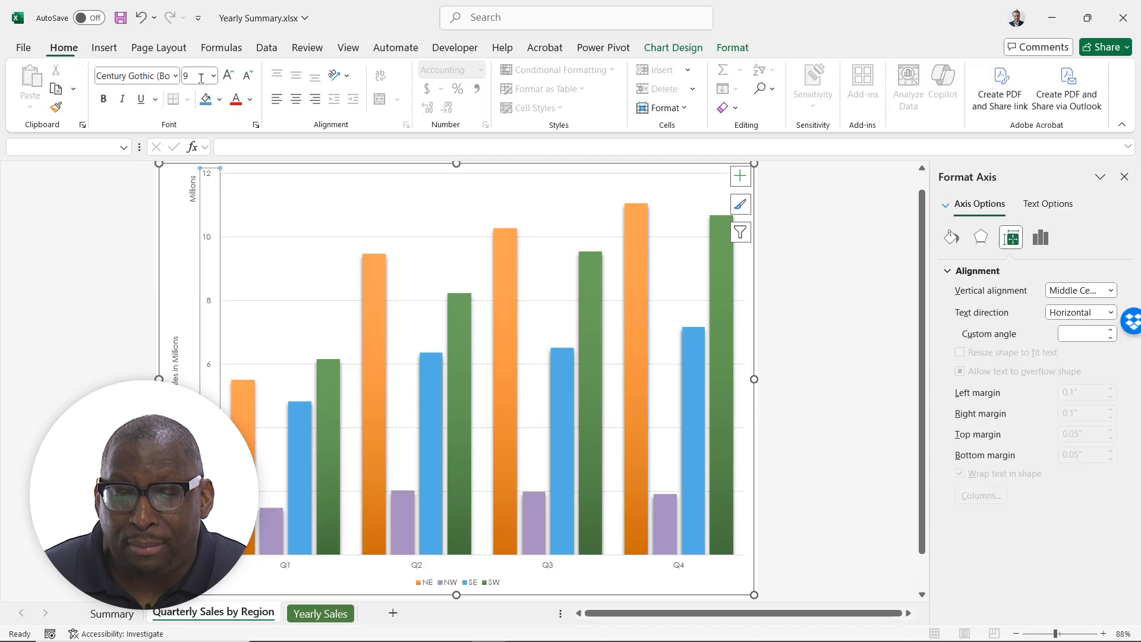
left_click(1124, 177)
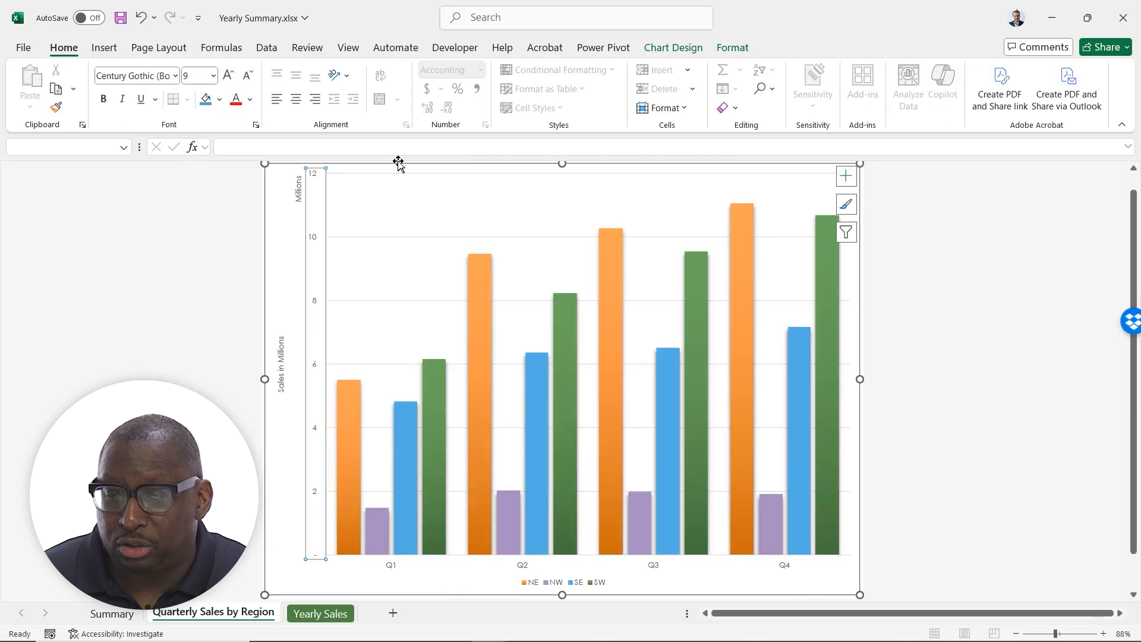
left_click(104, 96)
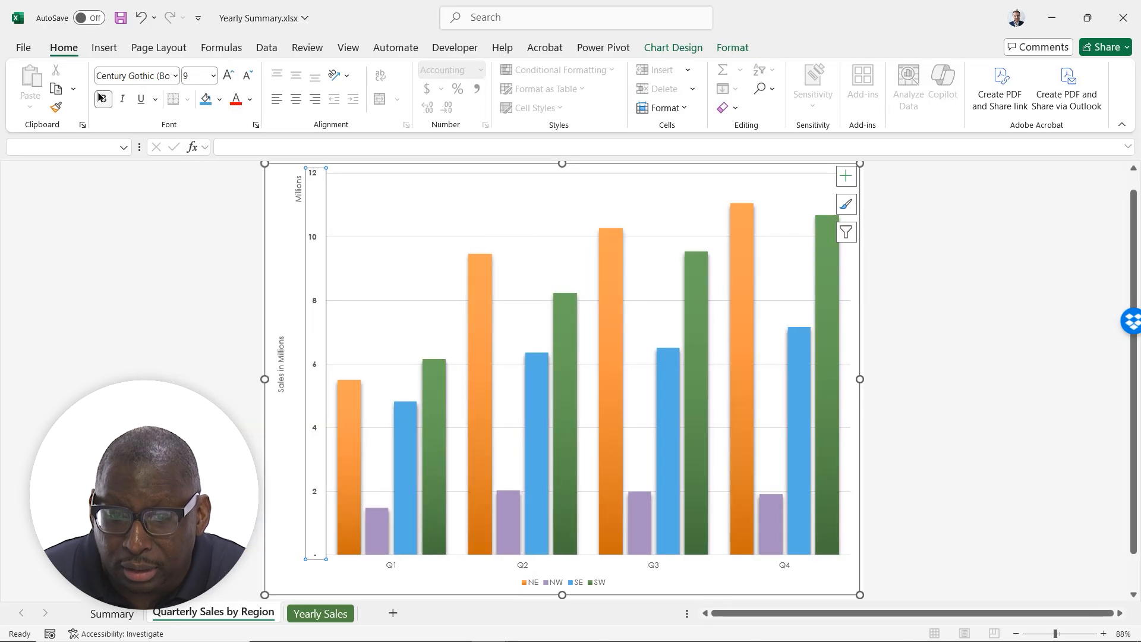
Make the "Sales in Millions" axis title bold and increase its font size to 14
left_click(277, 362)
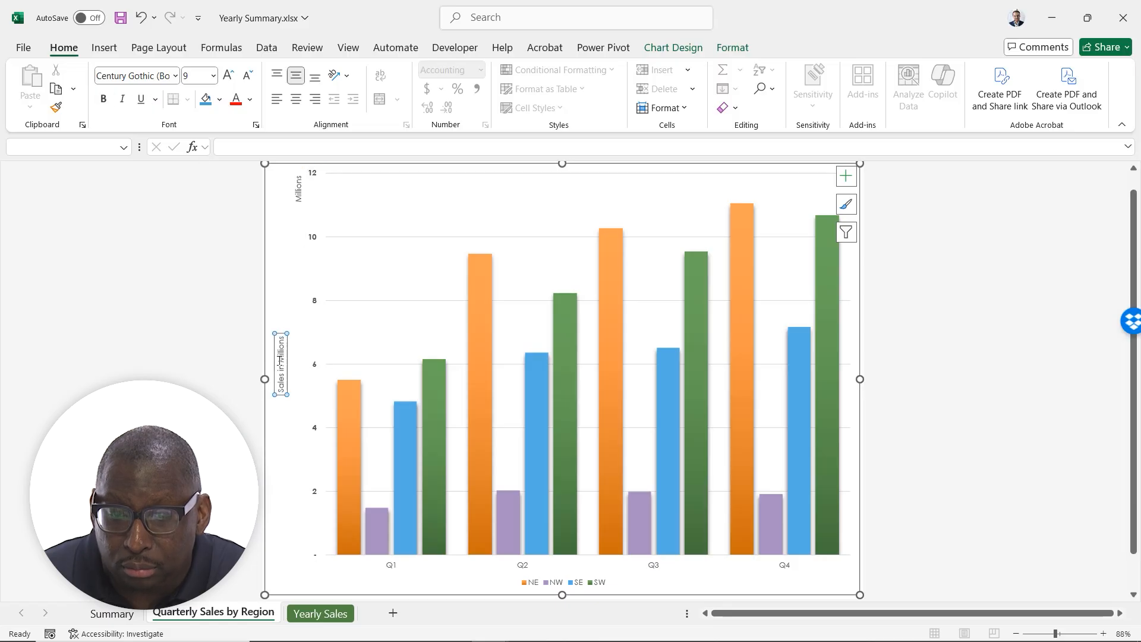
left_click(101, 98)
left_click(229, 75)
left_click(229, 74)
left_click(230, 75)
left_click(231, 75)
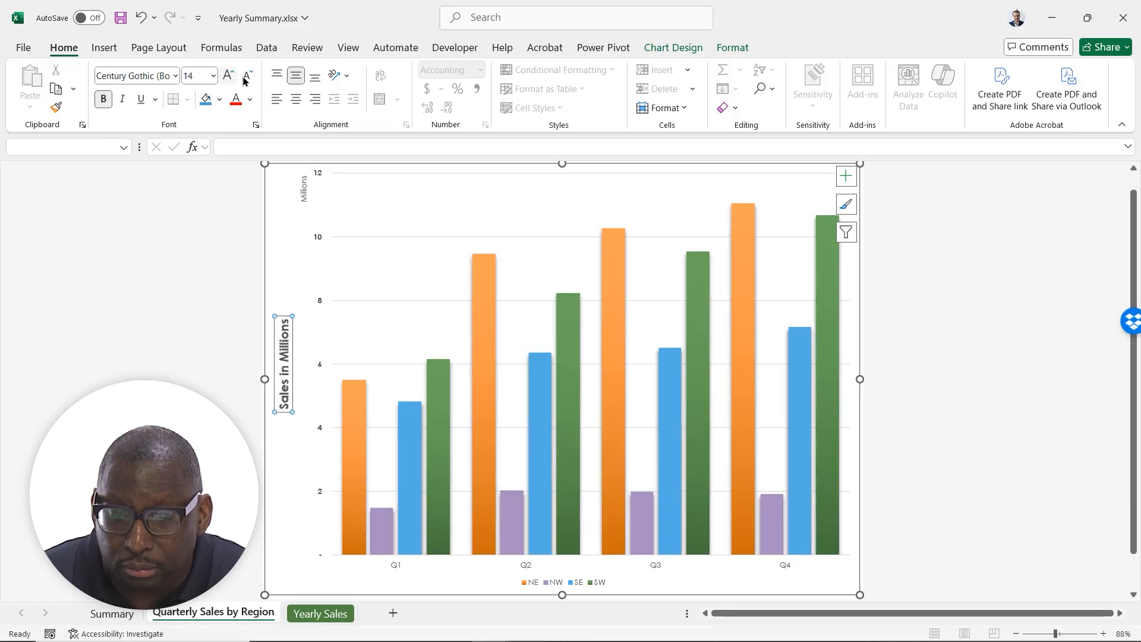
Make the chart legend text bold and increase its font size to 10.5
left_click(544, 582)
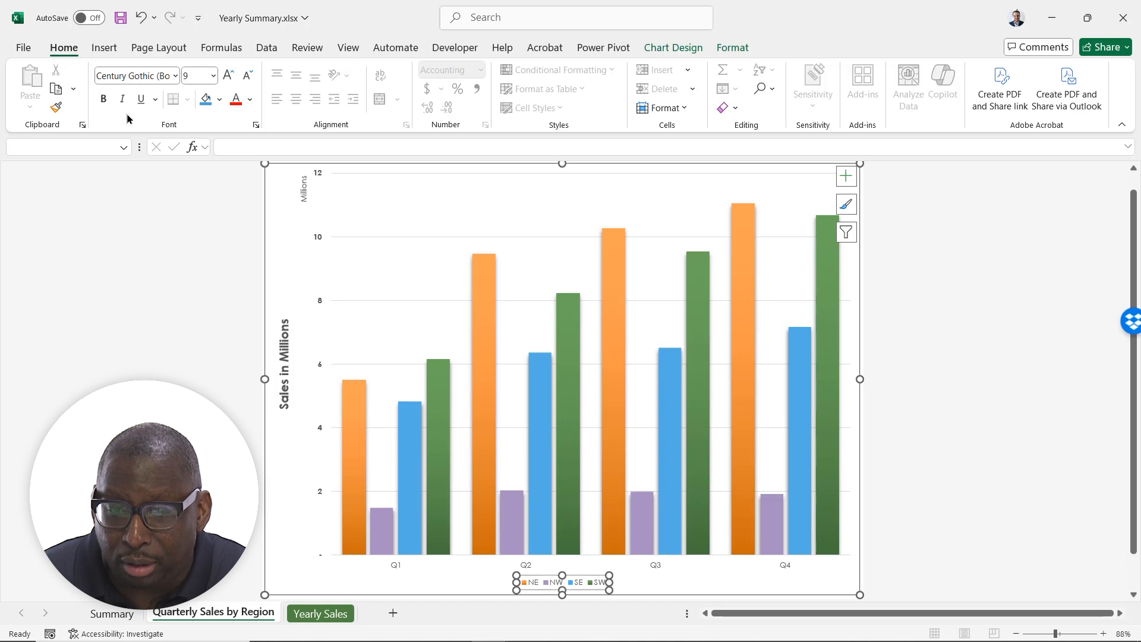
left_click(103, 99)
left_click(225, 74)
left_click(225, 75)
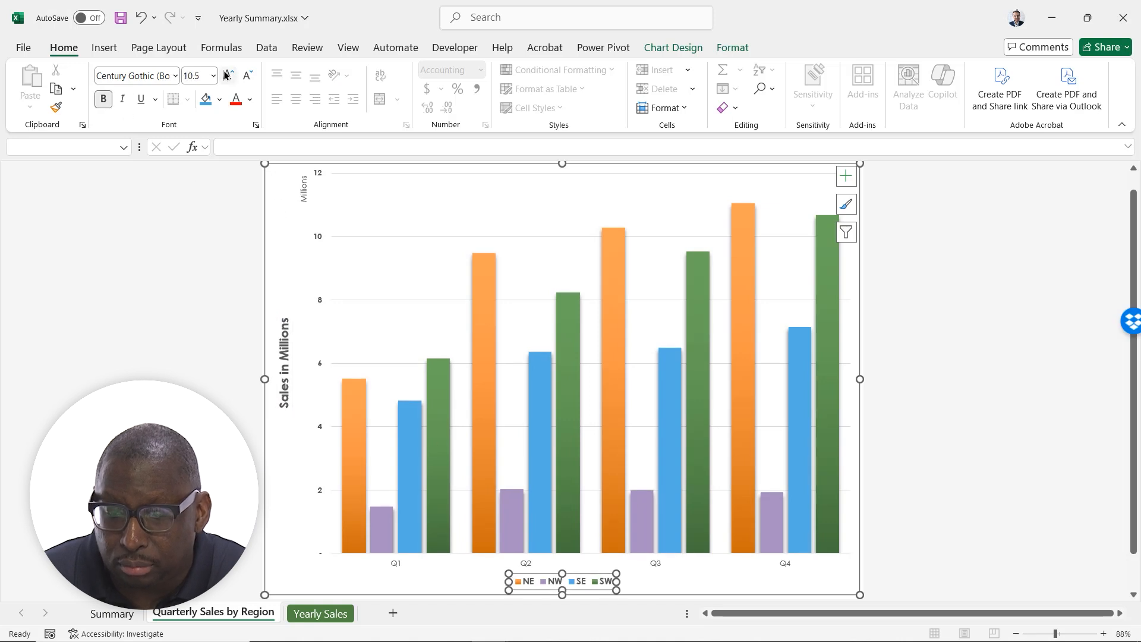
Make the horizontal axis quarter labels bold at font size 11 and deselect the chart
left_click(400, 563)
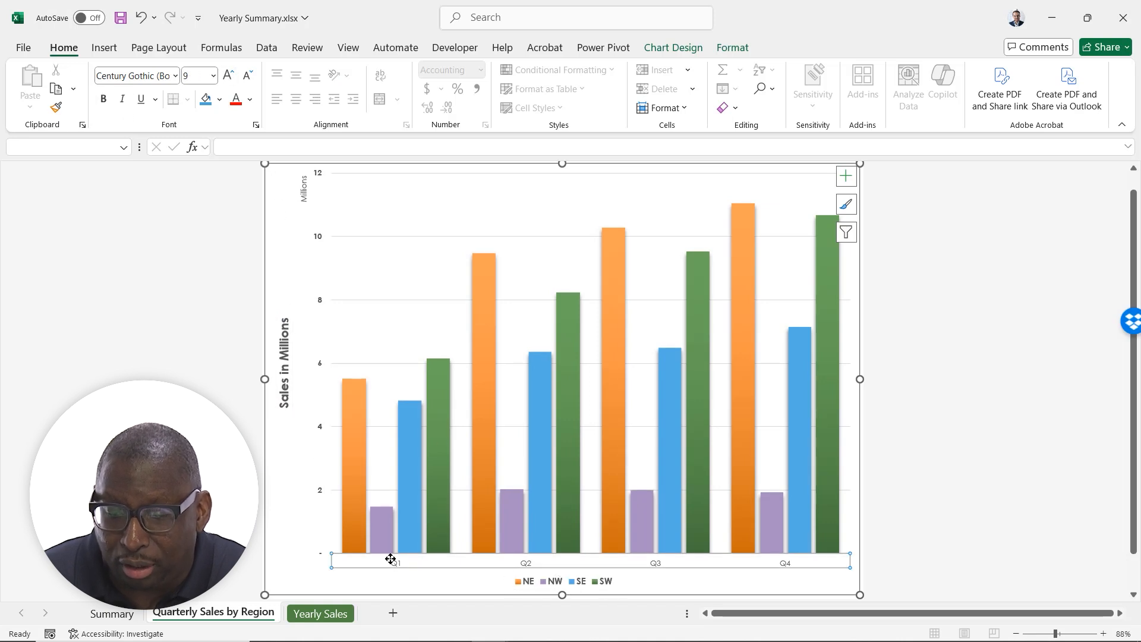
left_click(103, 99)
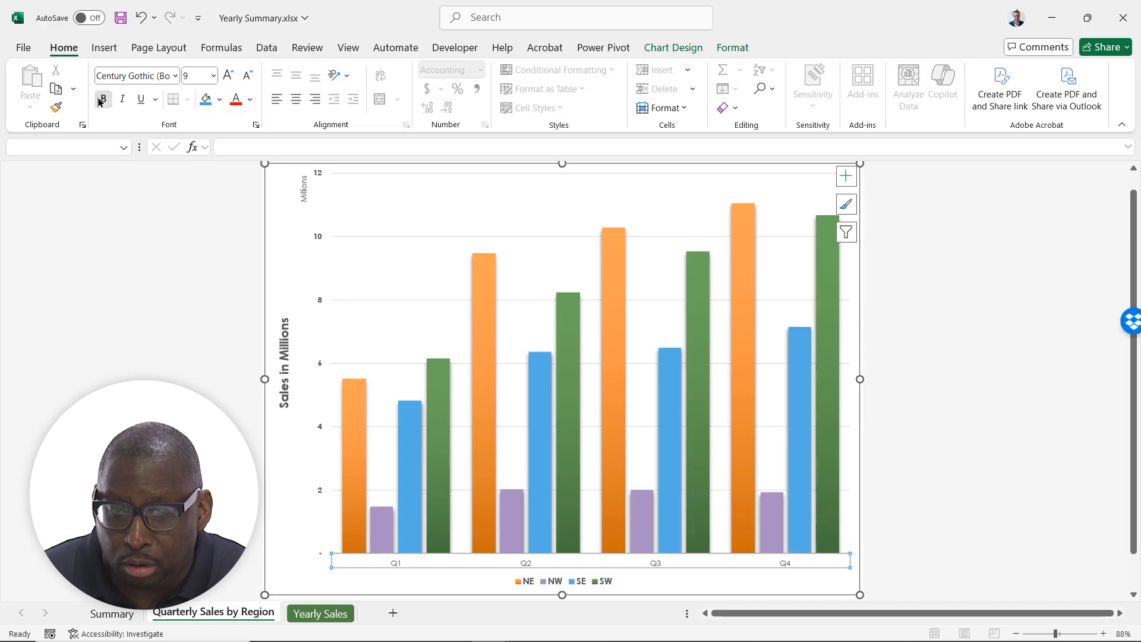
left_click(228, 76)
left_click(228, 77)
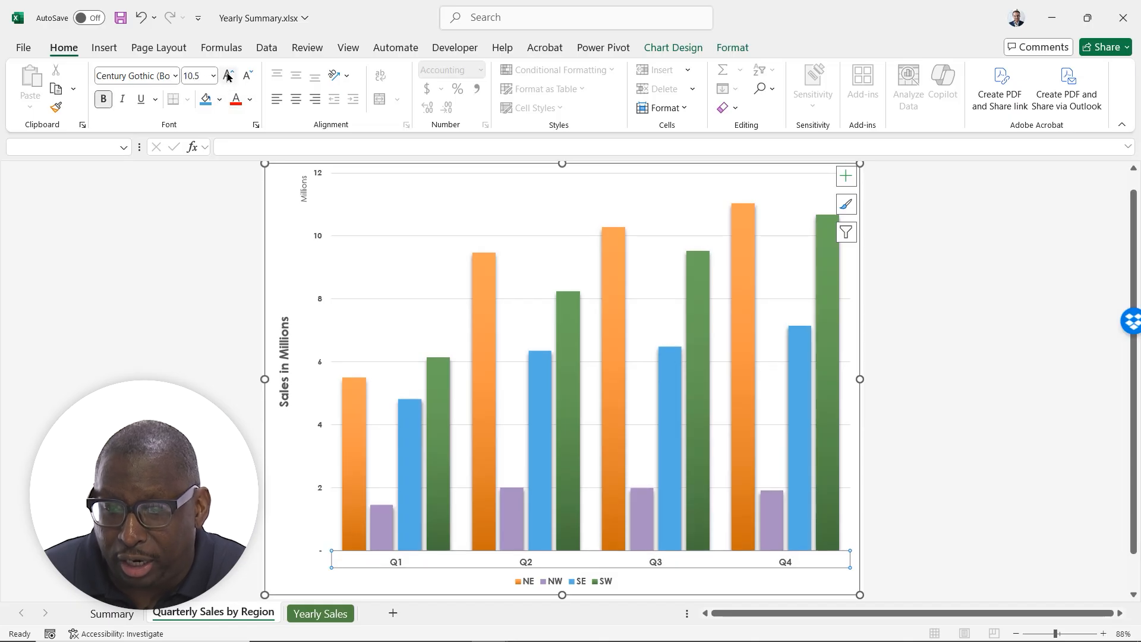
left_click(909, 295)
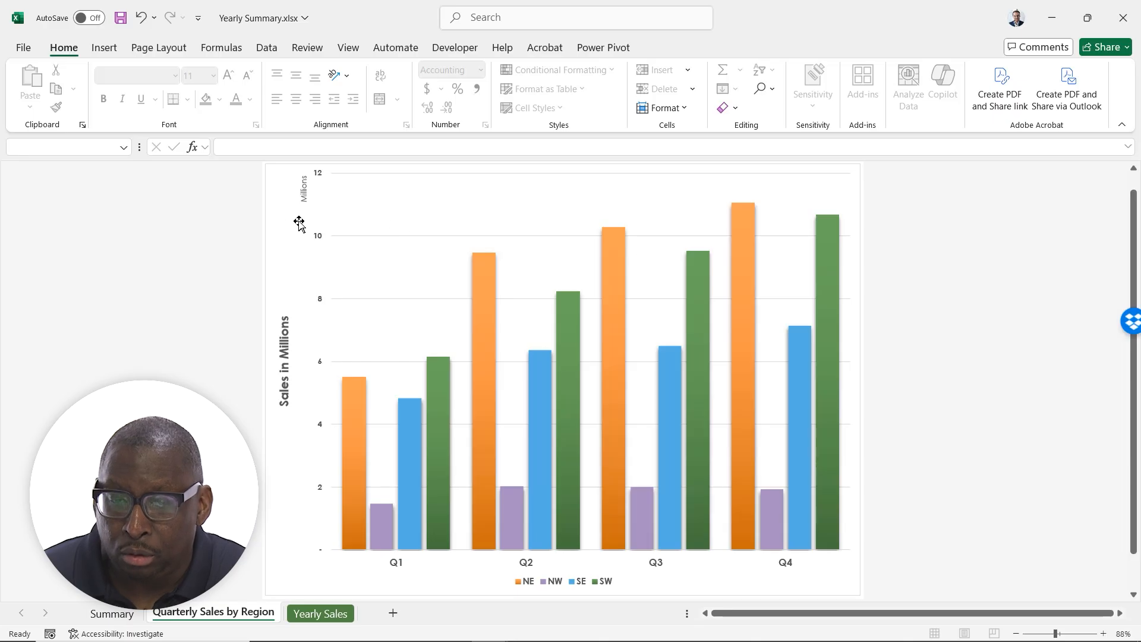
Fill the chart area with the lightest orange theme tint at 54% transparency, trying the lightest gray and red tints first, and deselect the chart
right_click(275, 208)
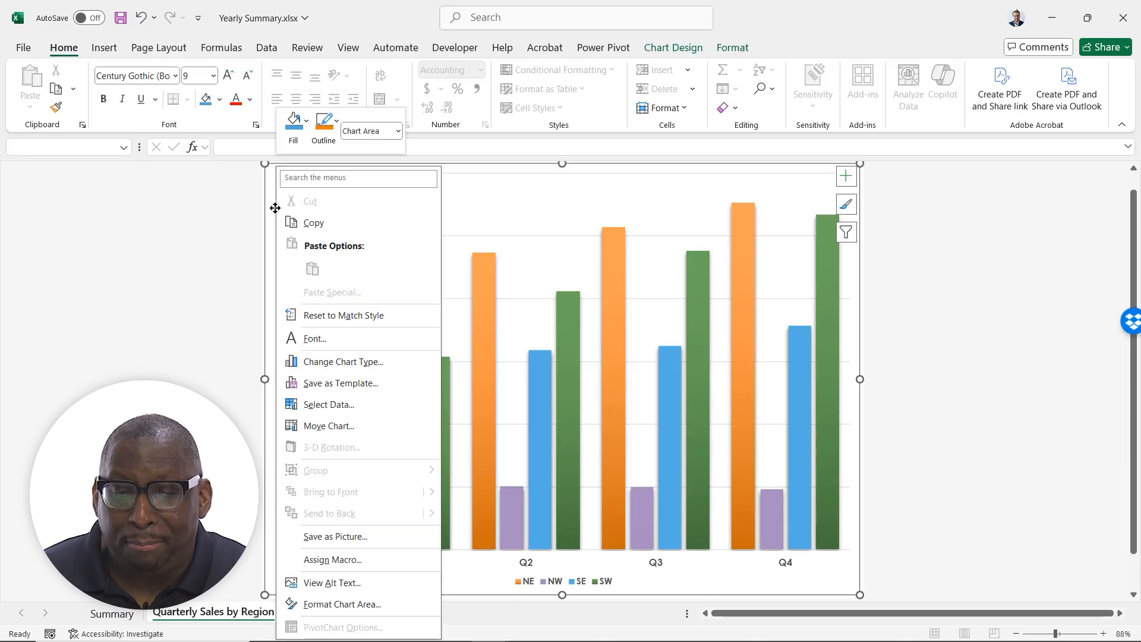
left_click(353, 604)
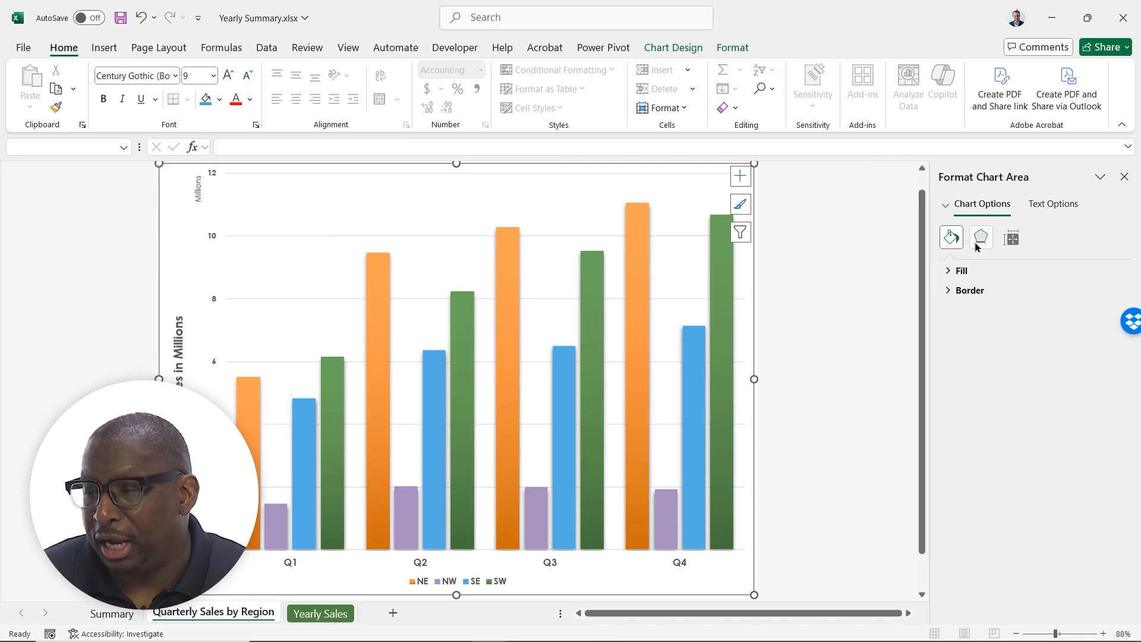
left_click(956, 272)
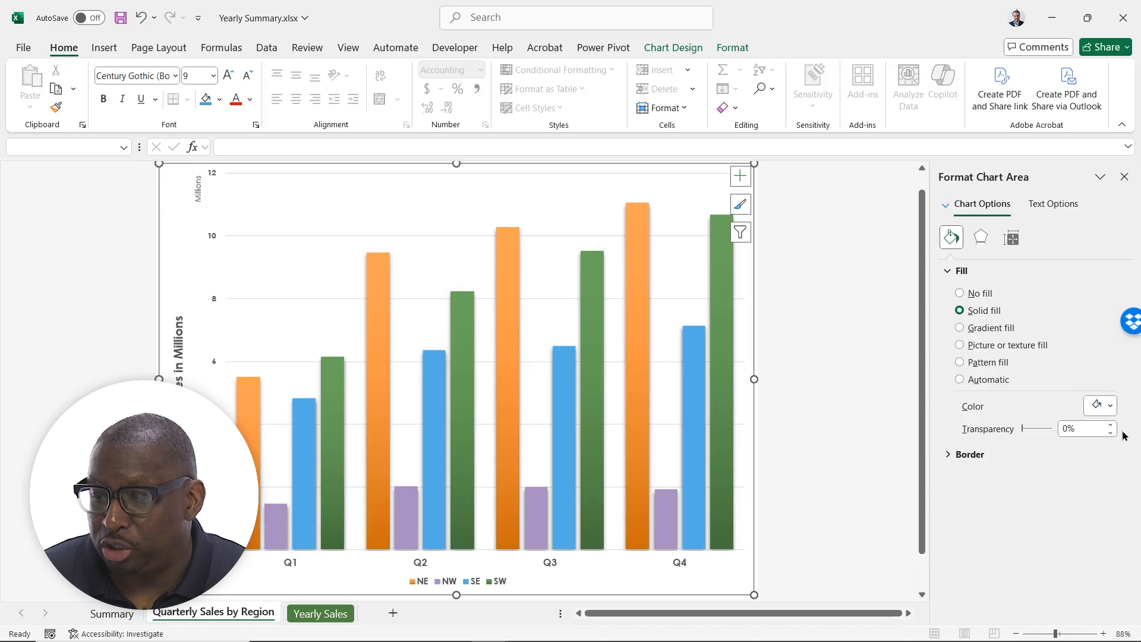
left_click(1110, 403)
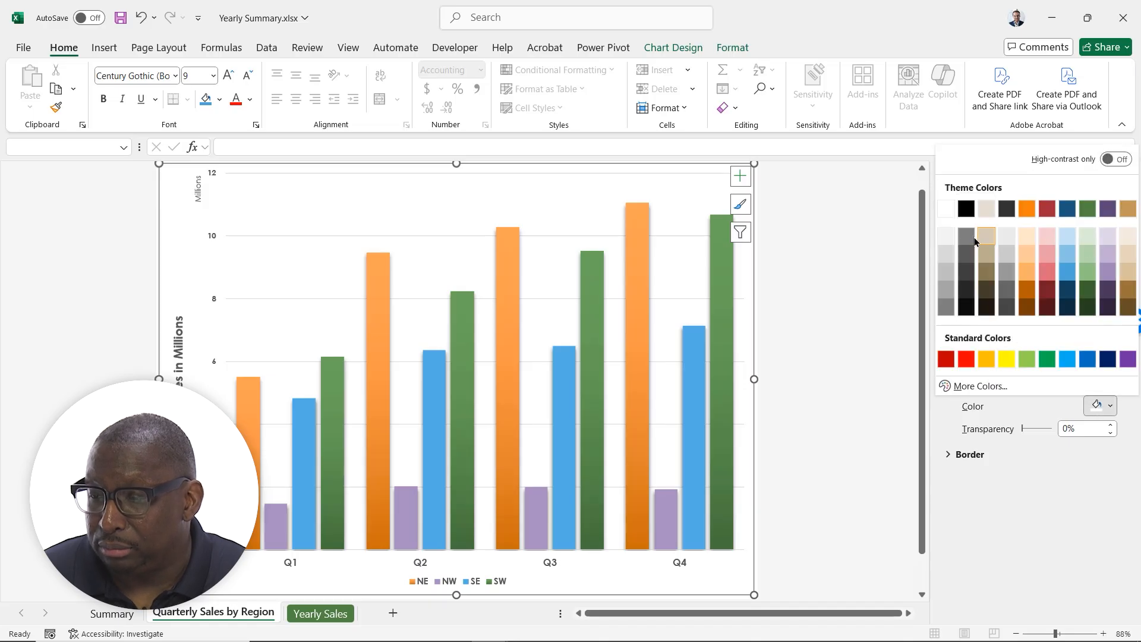
left_click(1006, 236)
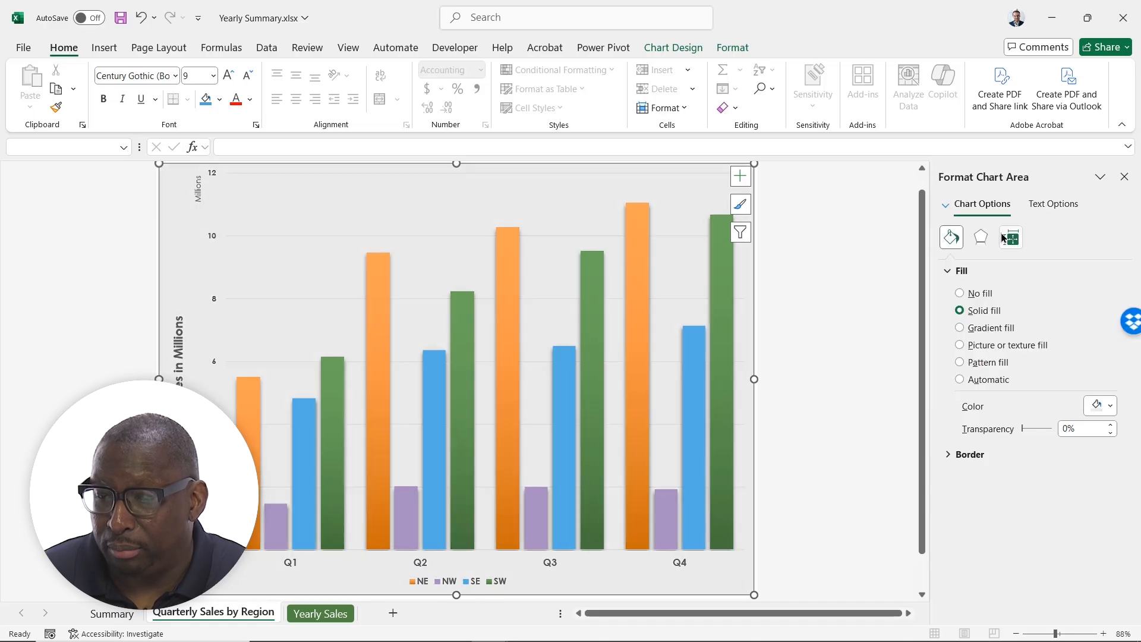
left_click(1110, 405)
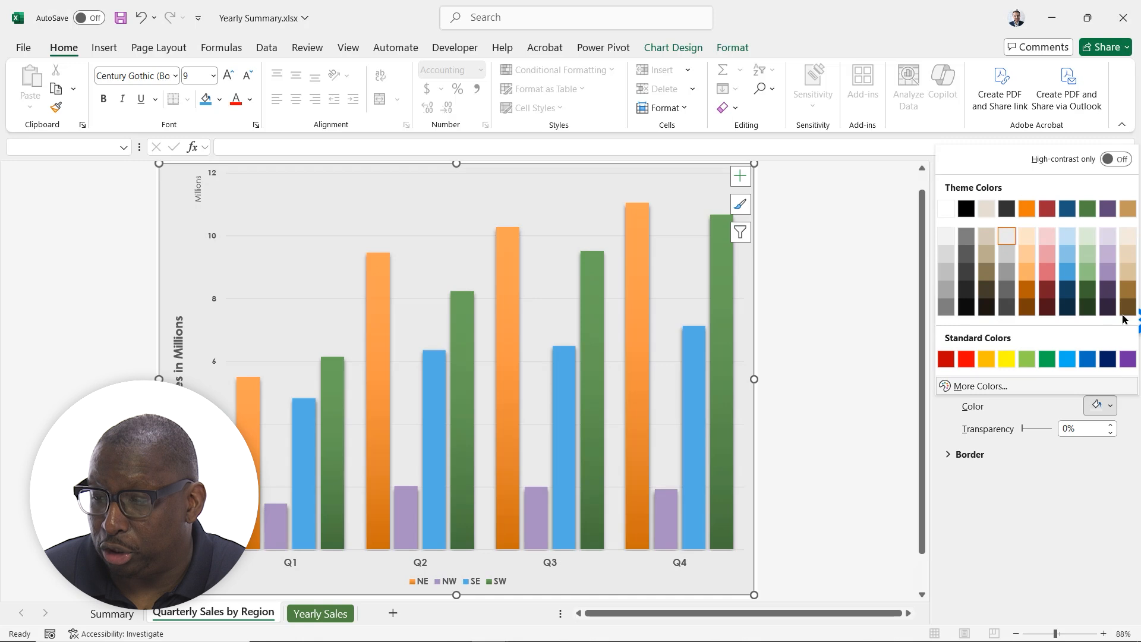
left_click(1047, 236)
left_click(1110, 403)
left_click(1027, 237)
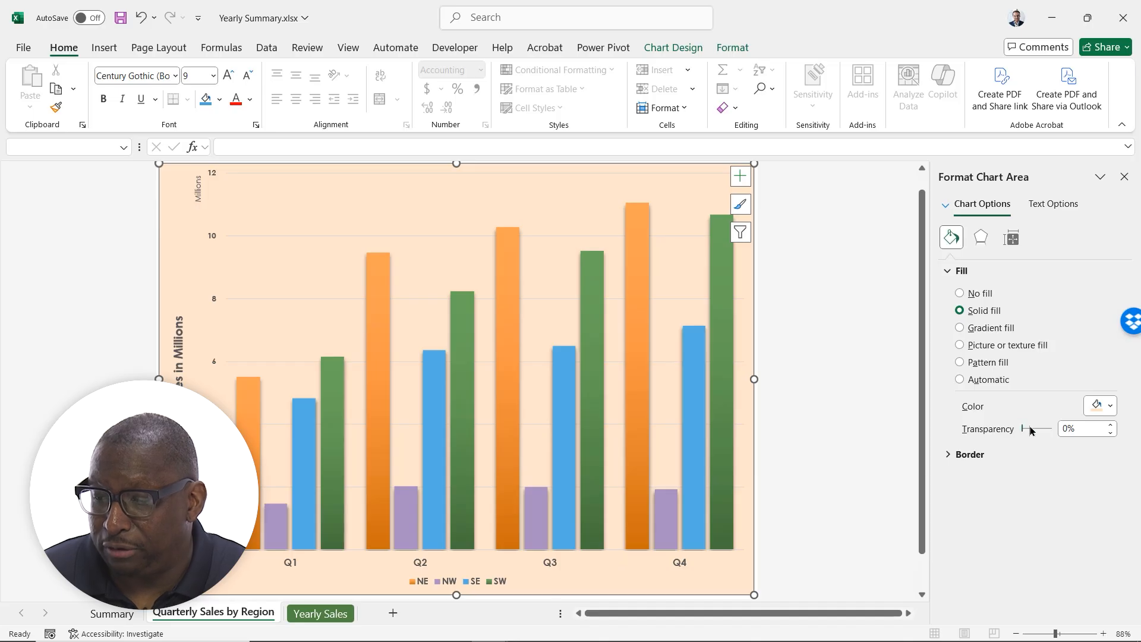
left_click_drag(1033, 430, 1038, 431)
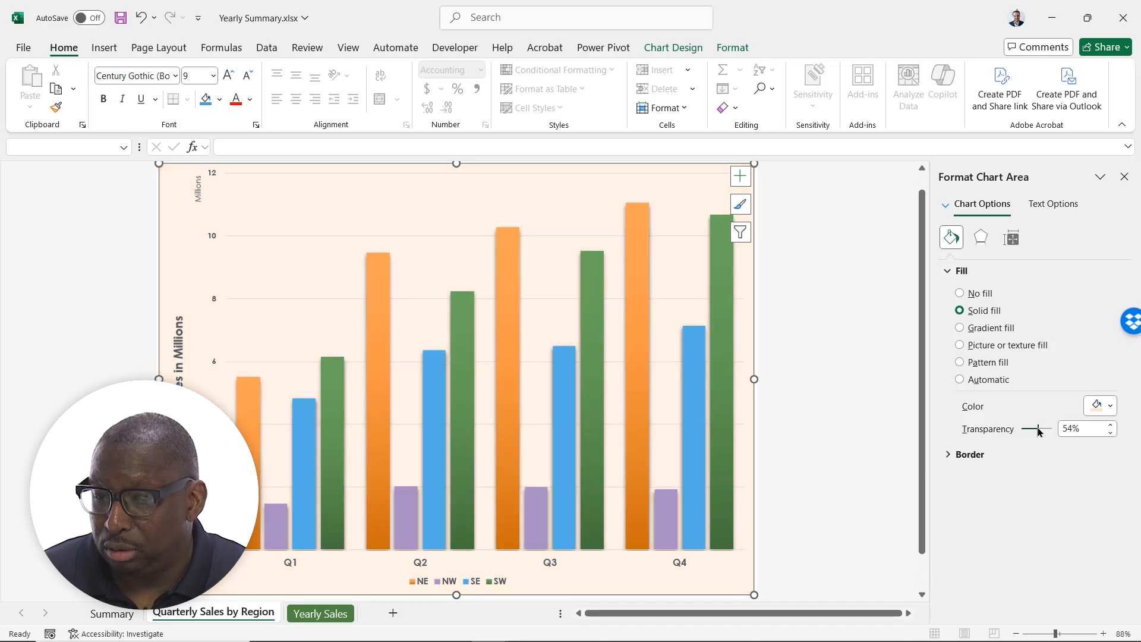
left_click(857, 455)
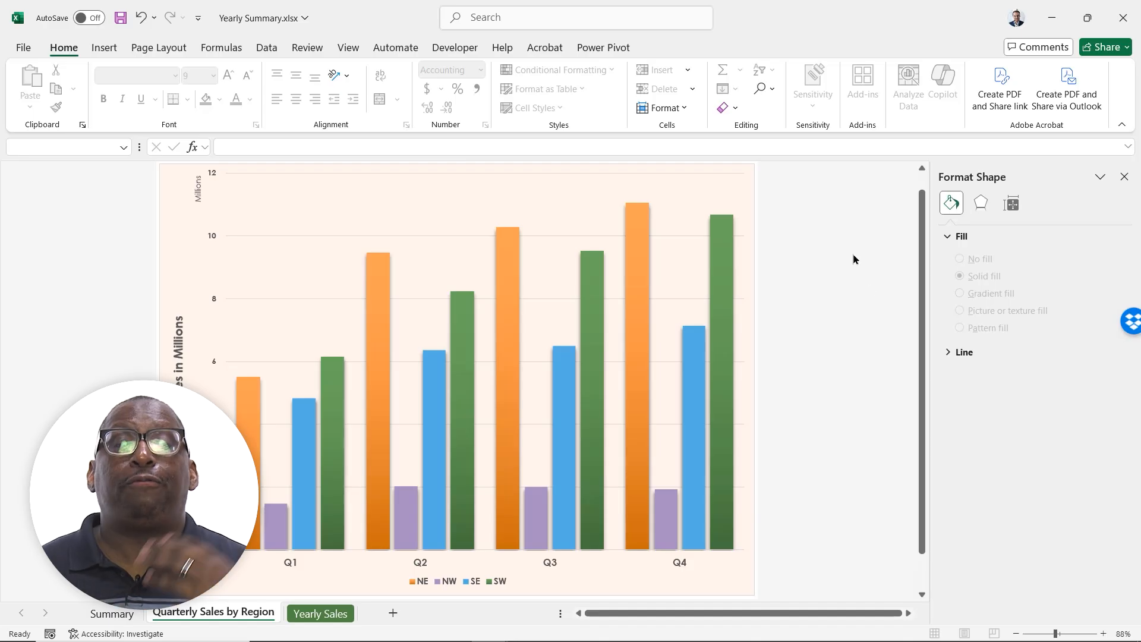